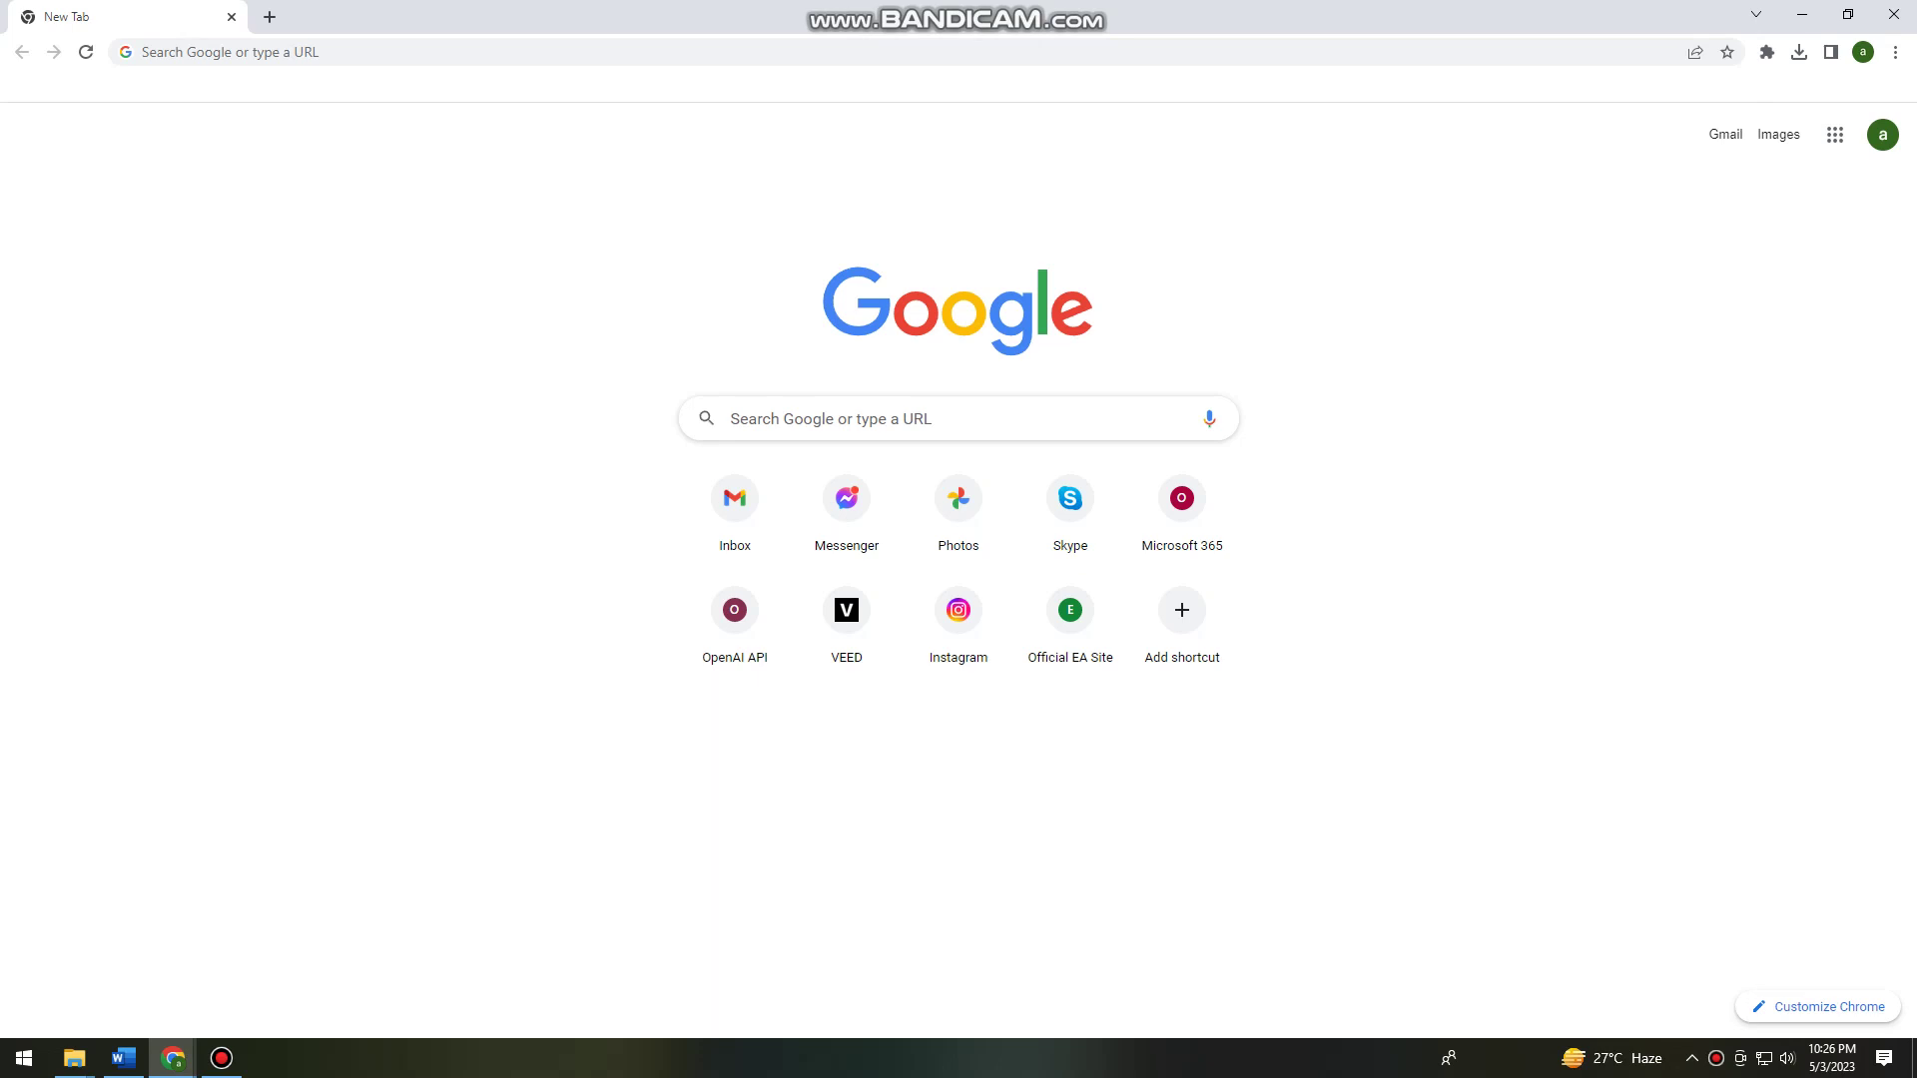
- Enter the search 'download typing master 10' in Chrome's address bar via autocomplete
key("ctrl+l")
type("down")
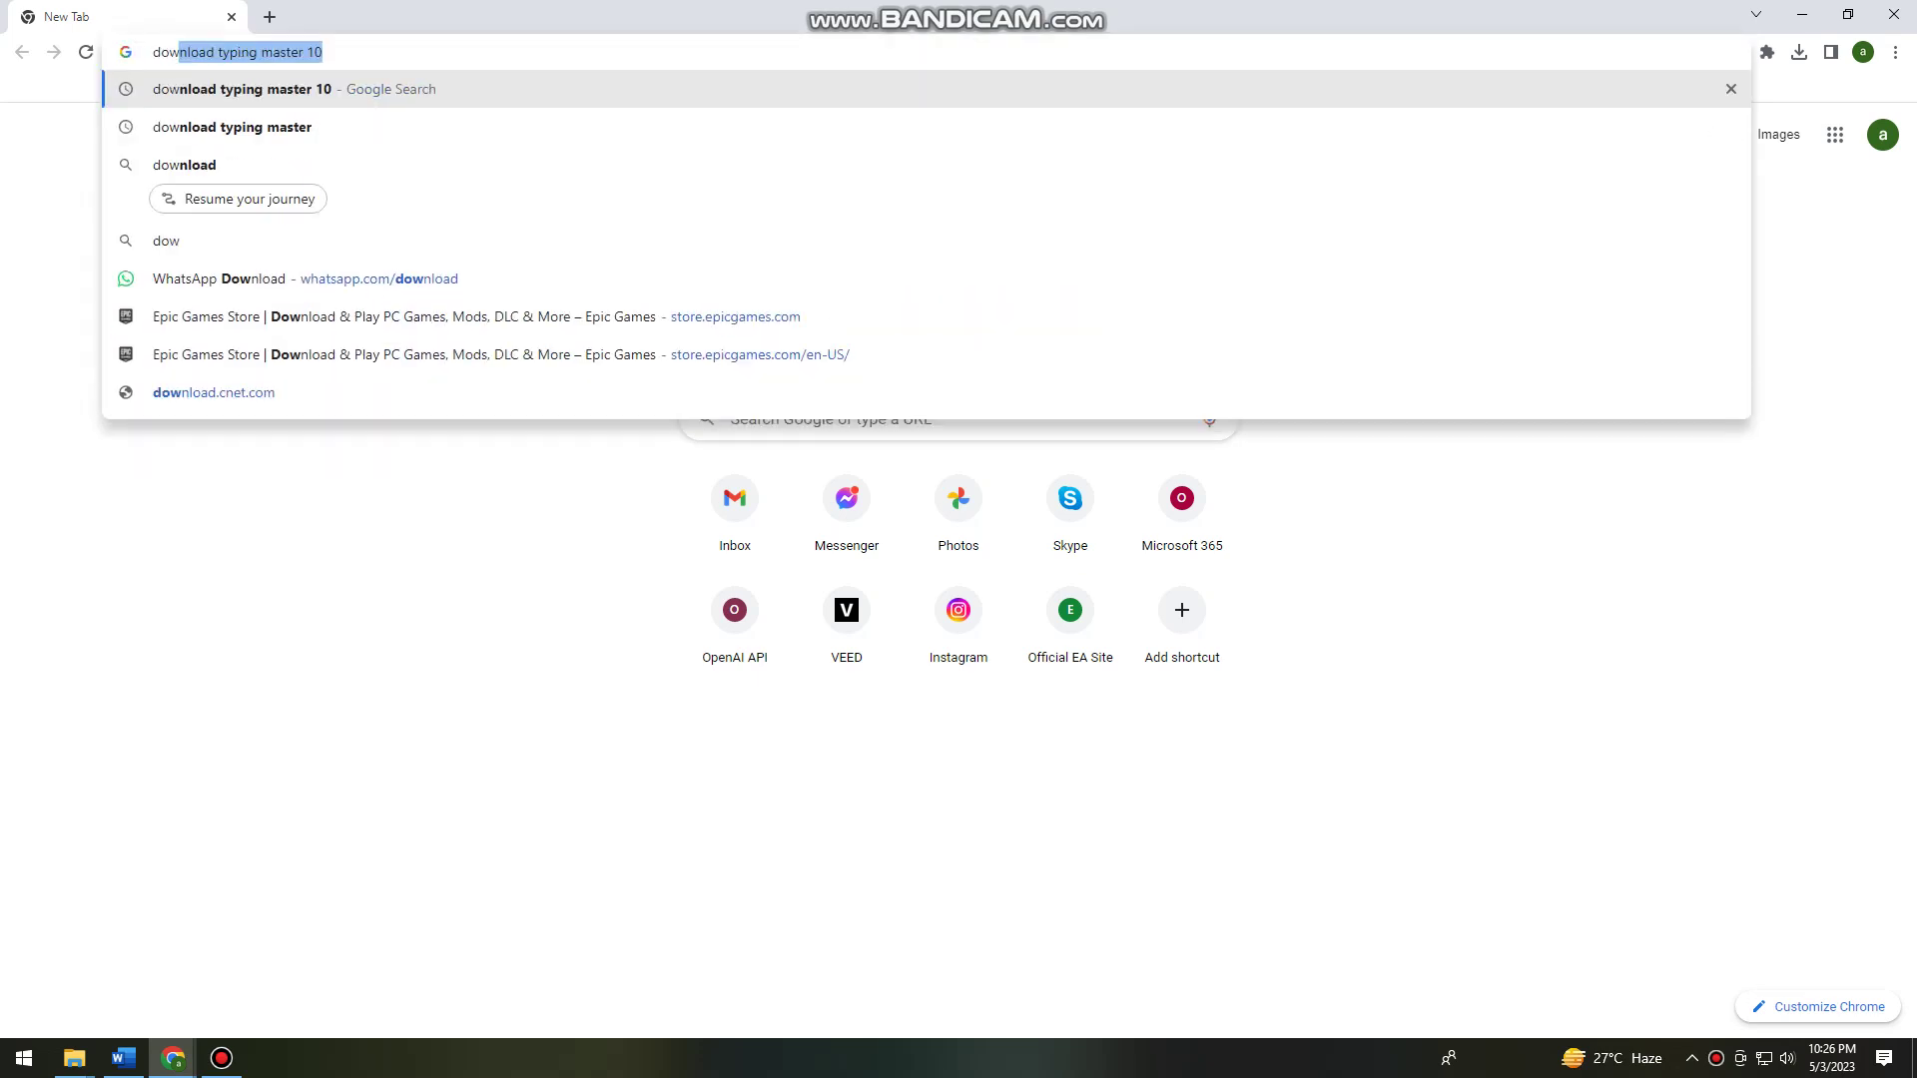
key("End")
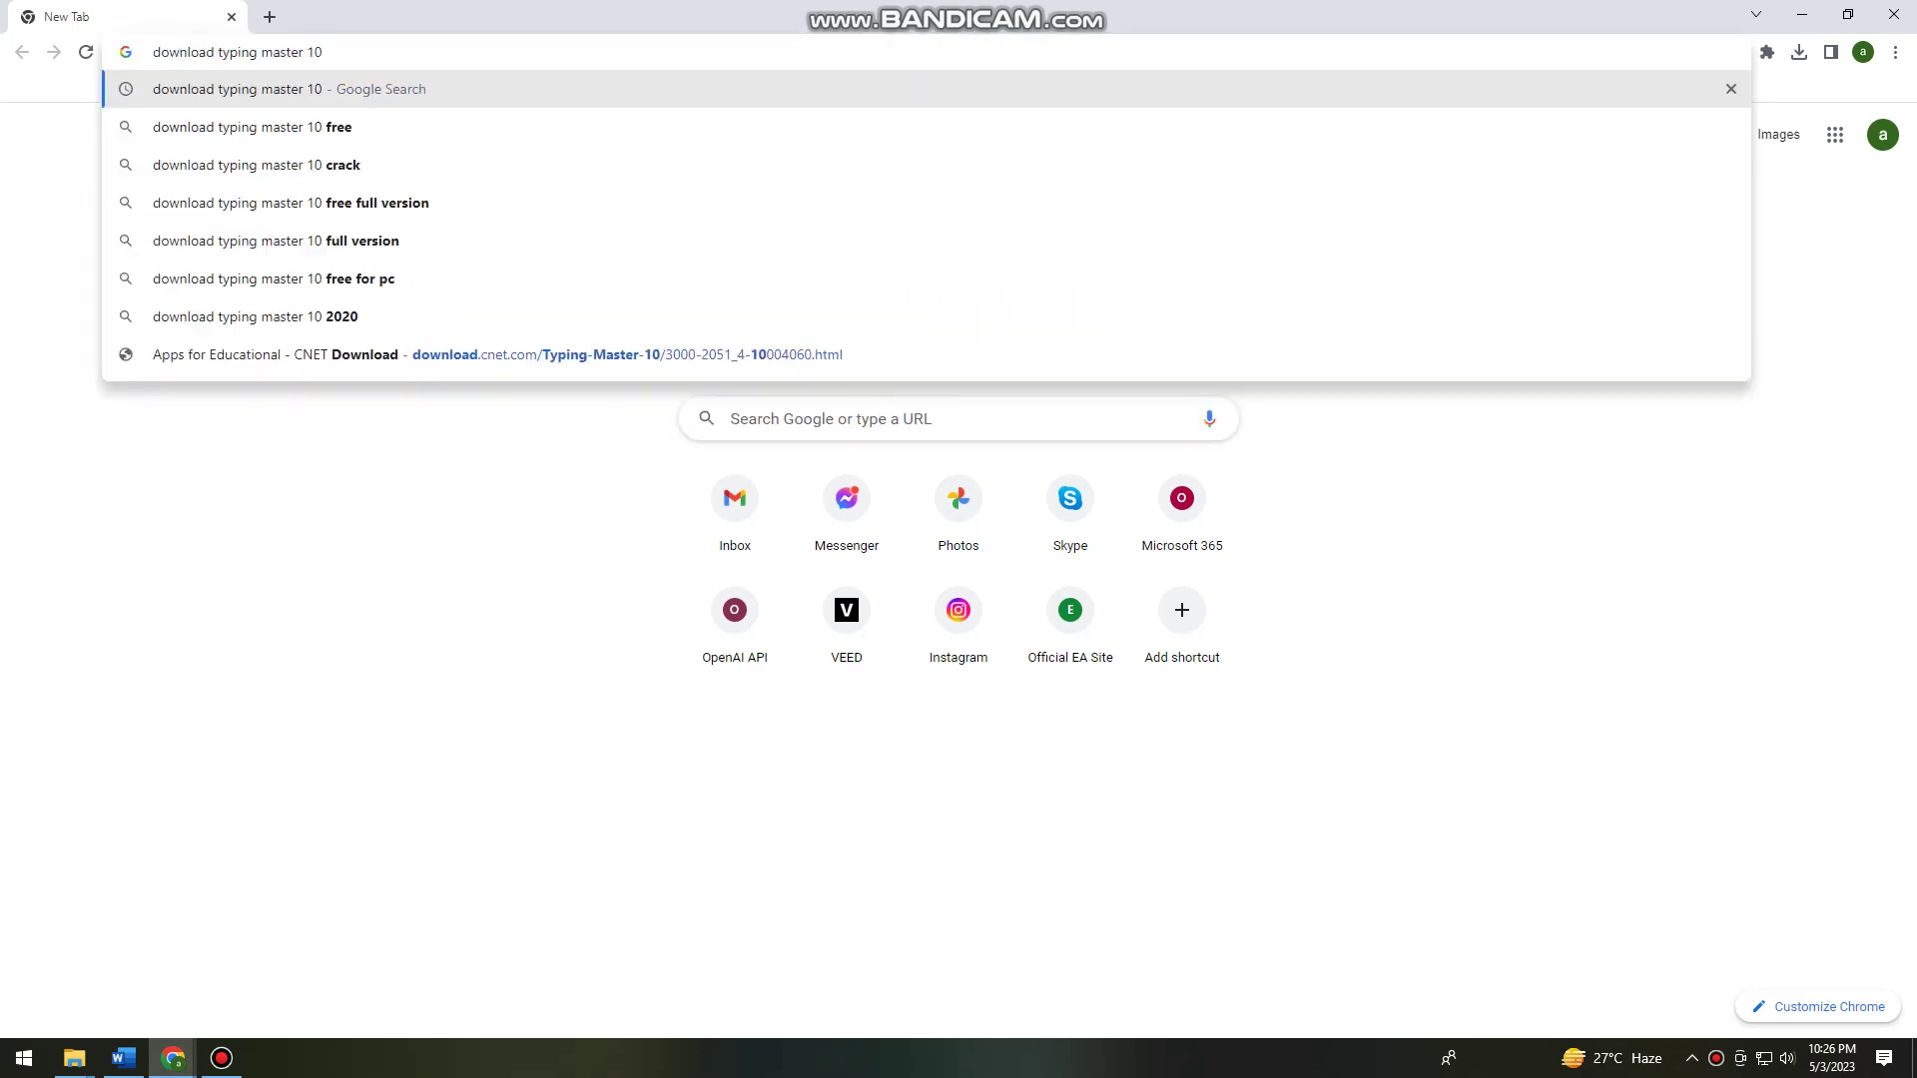
- Run the search and choose the typingmaster.com 'TypingMaster 11' result
key("Return")
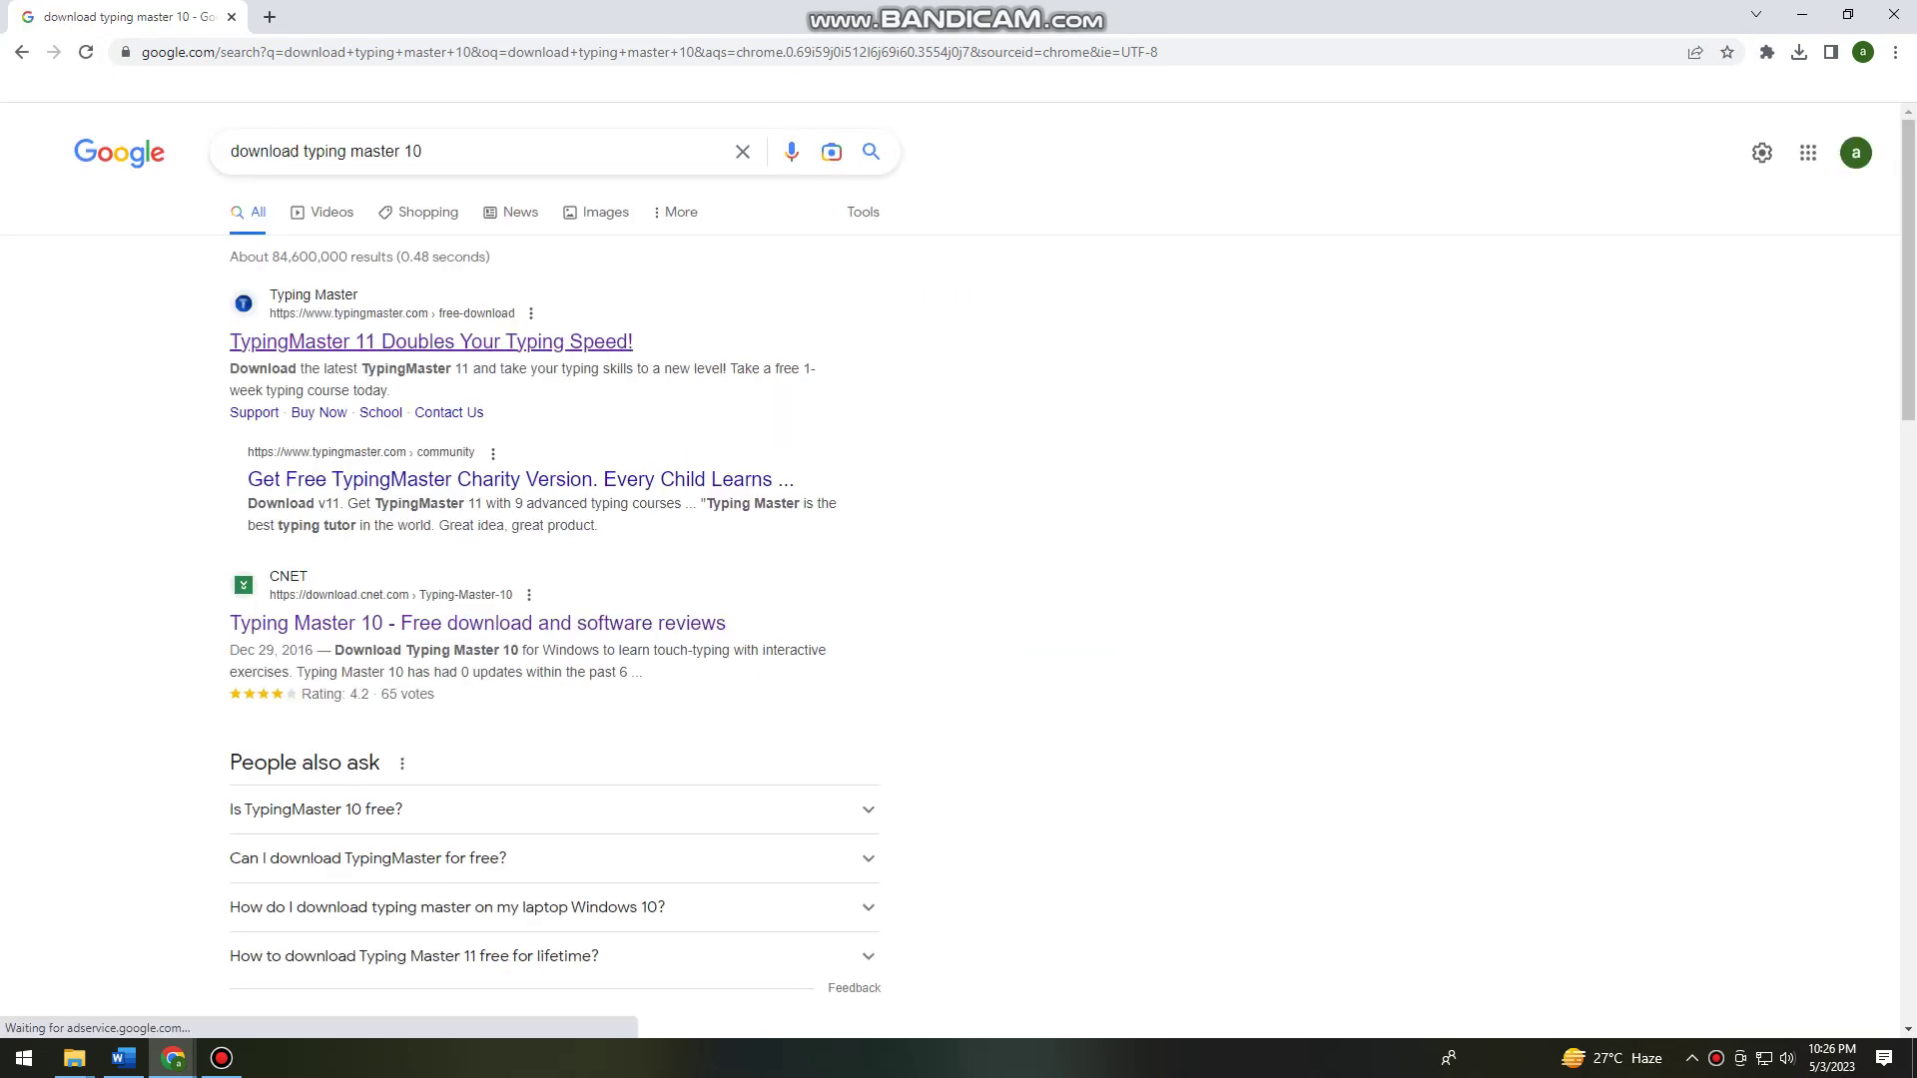
left_click_drag(450, 343, 964, 584)
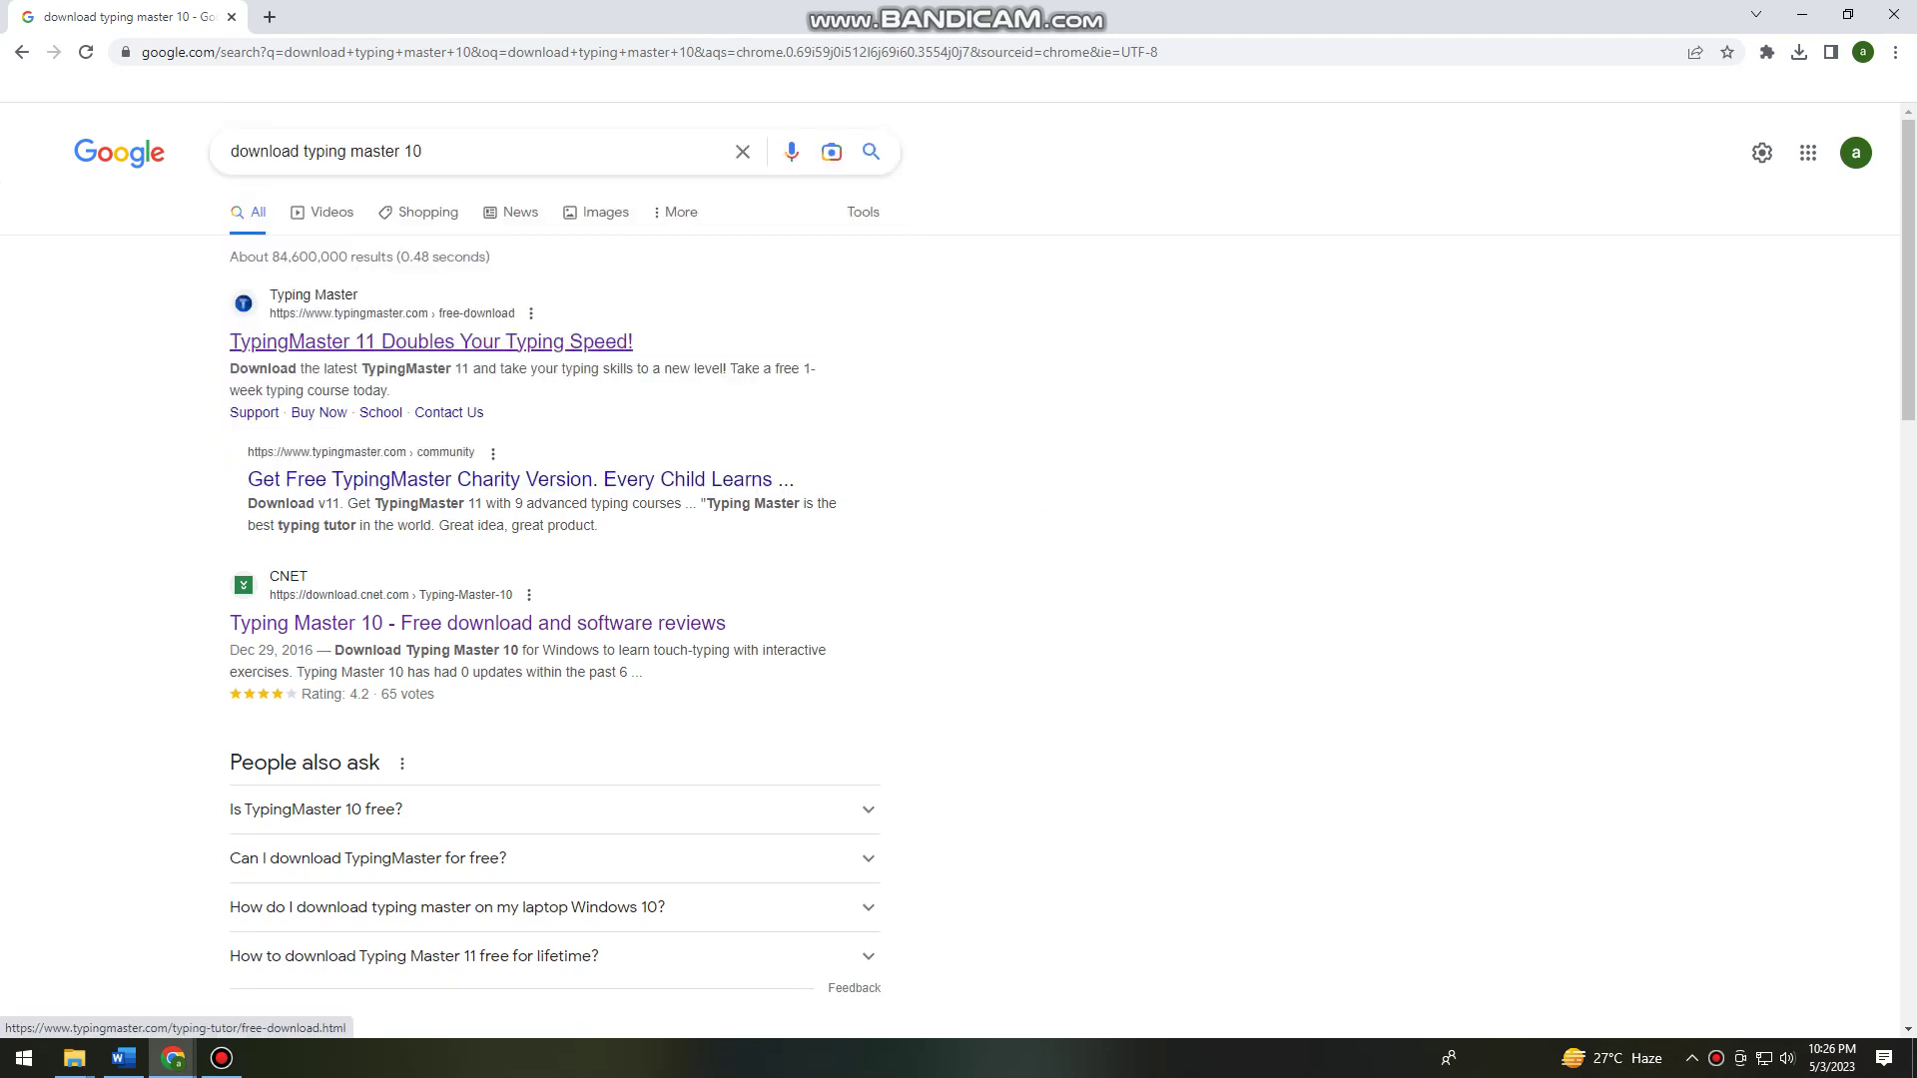
left_click(450, 342)
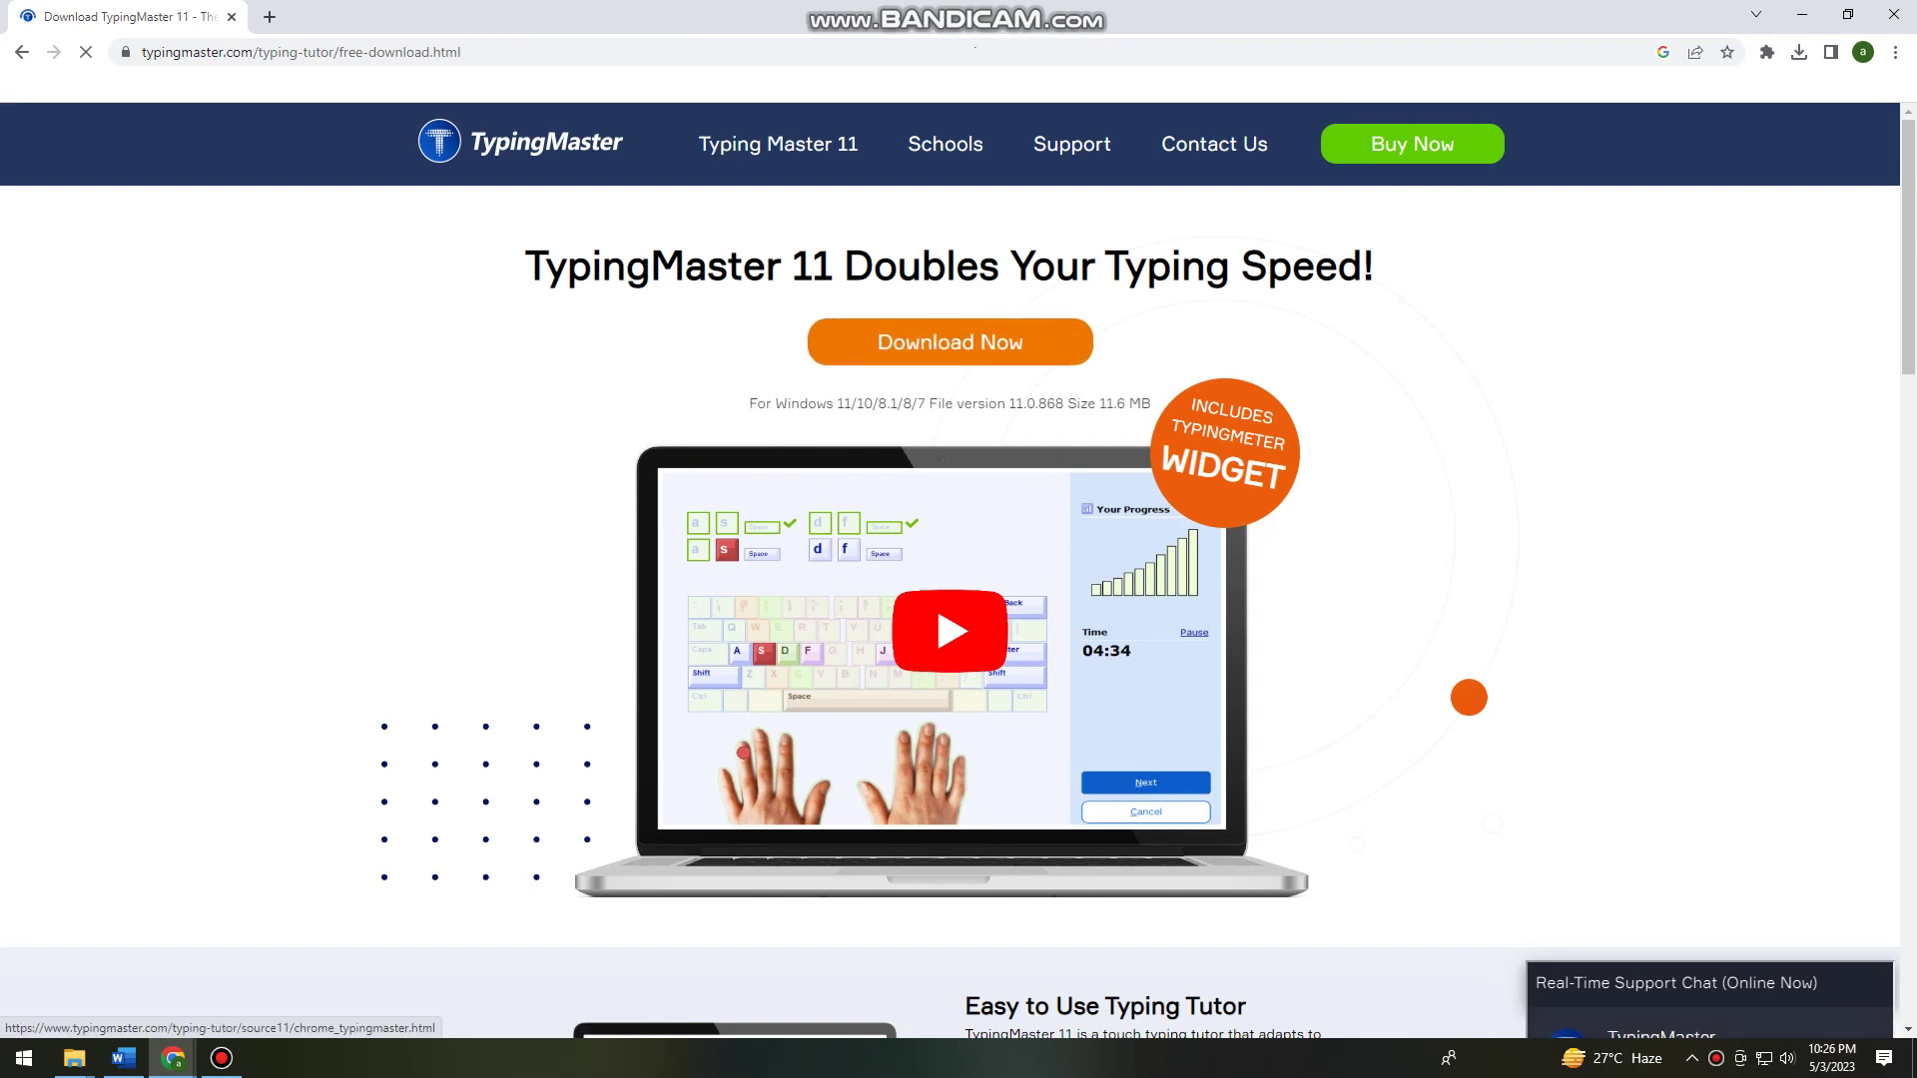
- Download the TypingMaster11.exe installer with Download Now
left_click(950, 342)
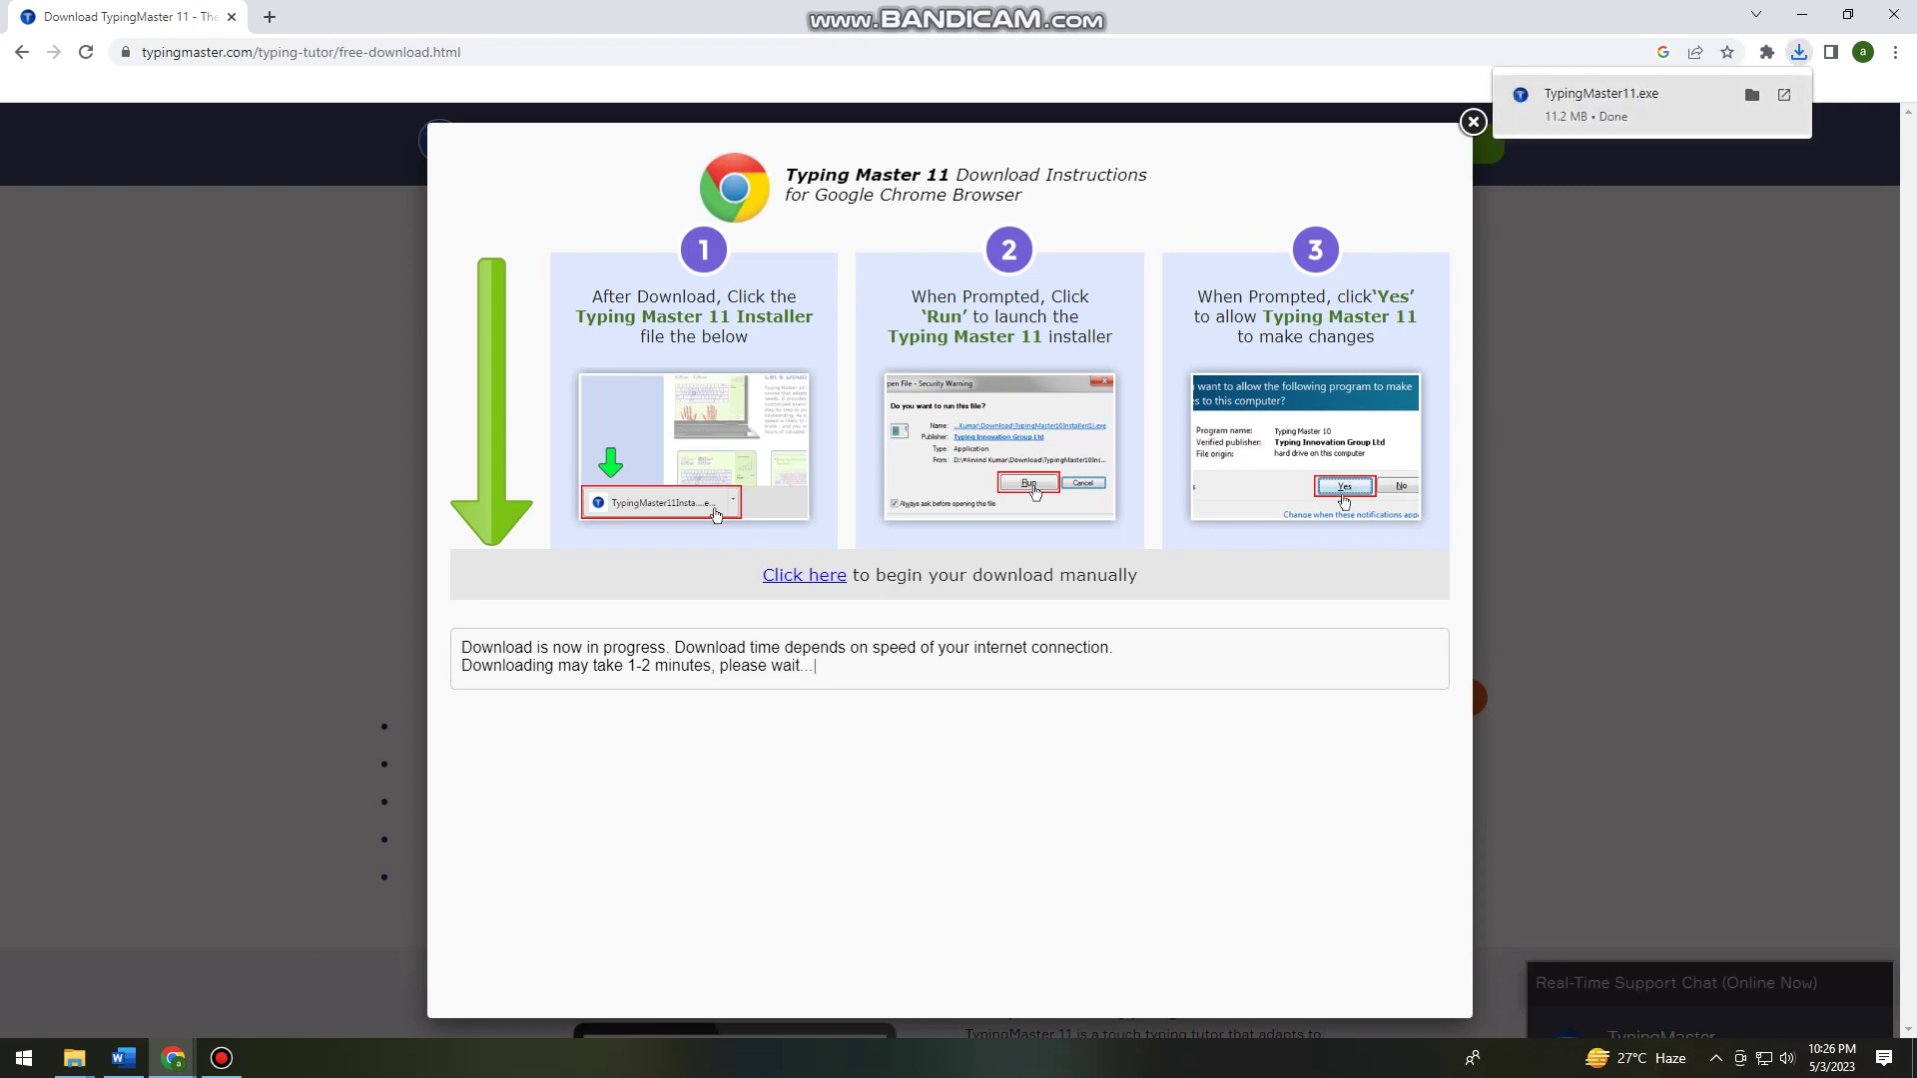
- Launch TypingMaster11.exe, install for the current user only, with English as setup language
left_click(1601, 102)
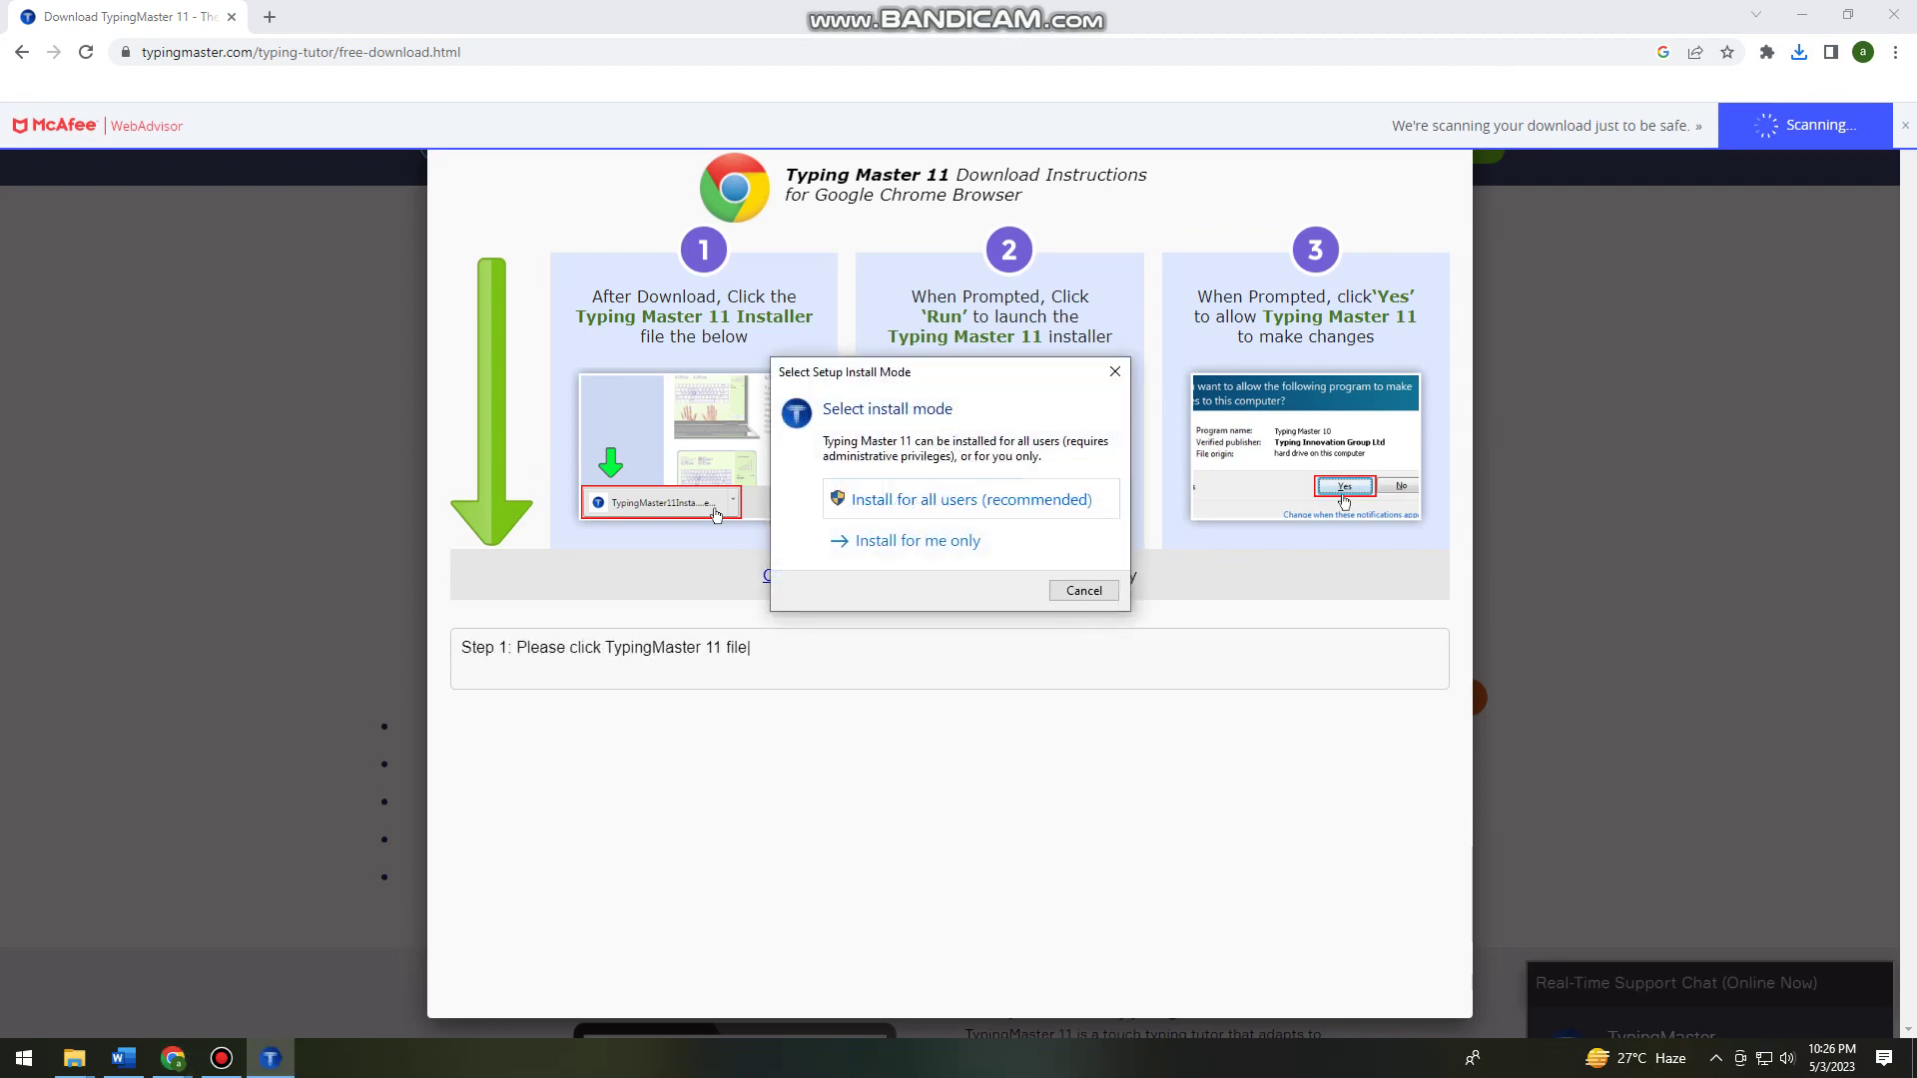
left_click(918, 539)
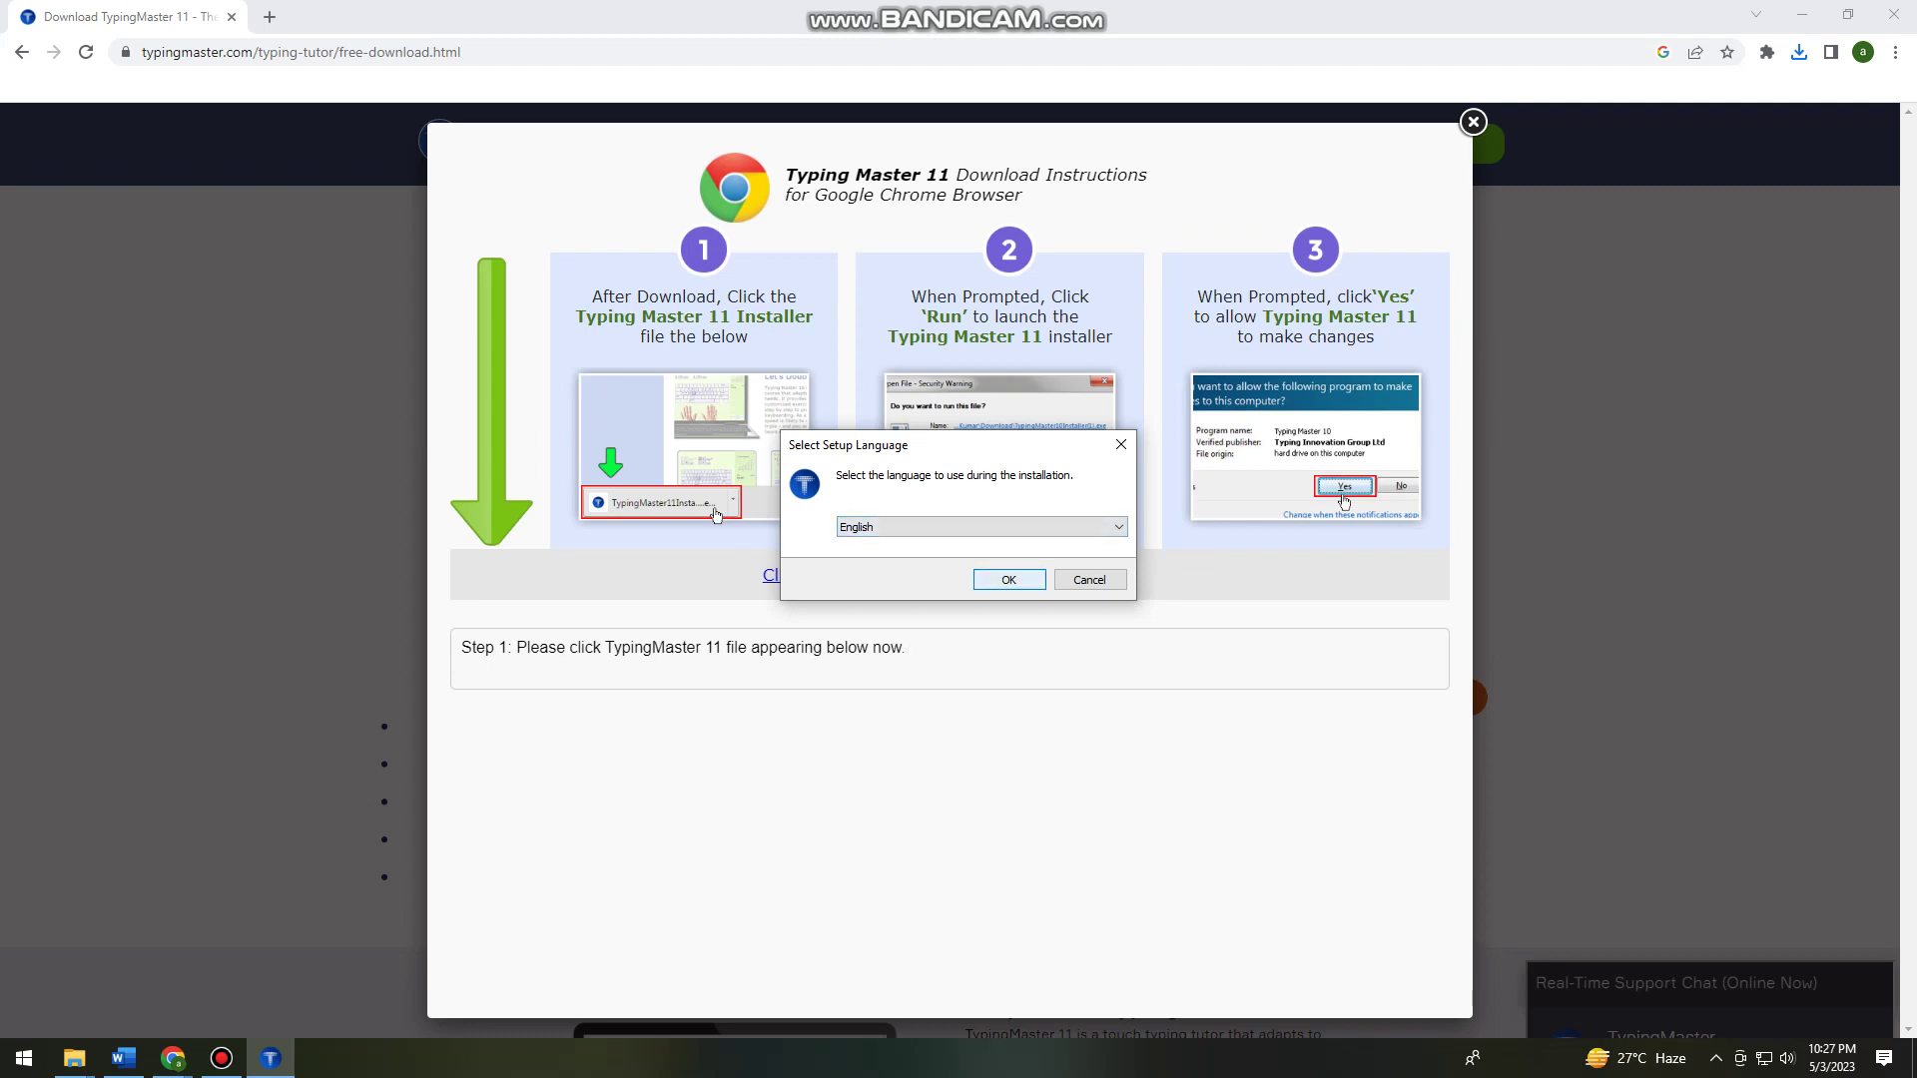
key("Return")
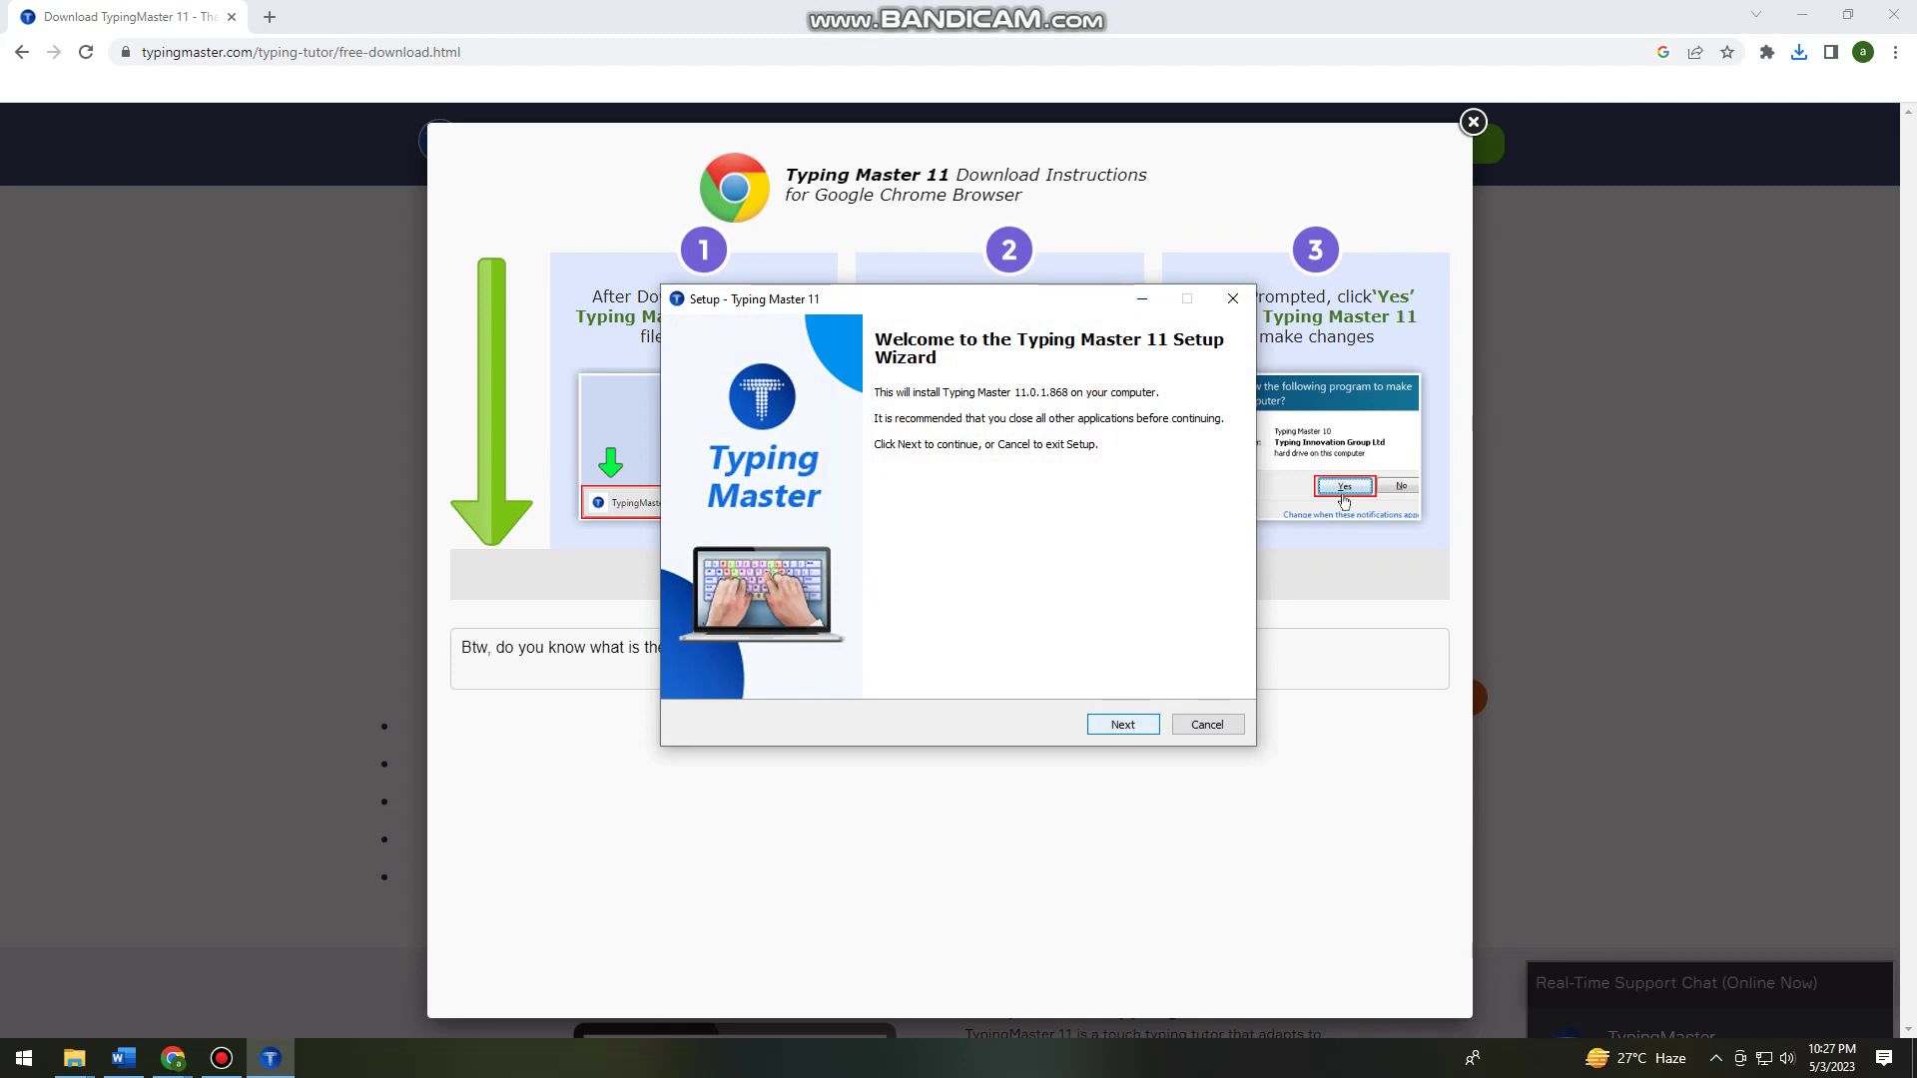
- Pass the welcome page and accept the license agreement
key("Return")
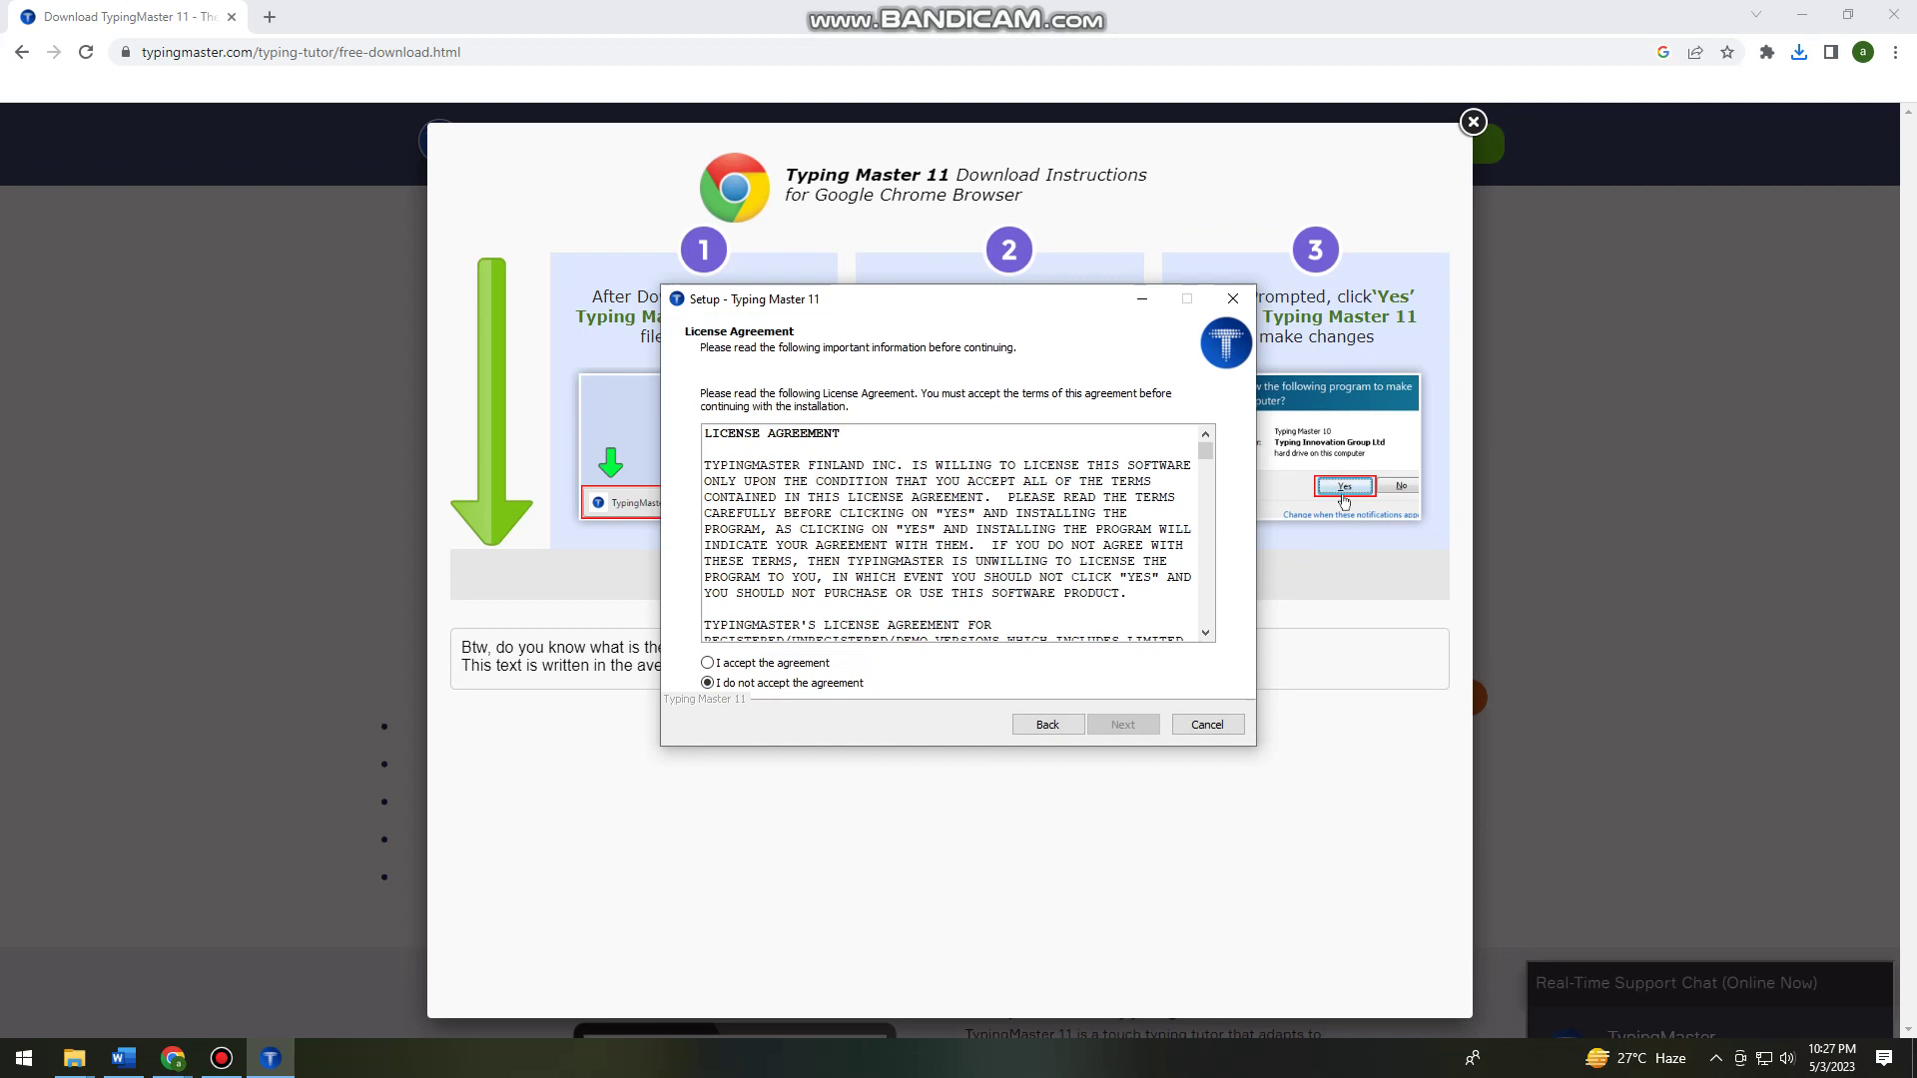
scroll(959, 532, "down", 3)
key("alt+a")
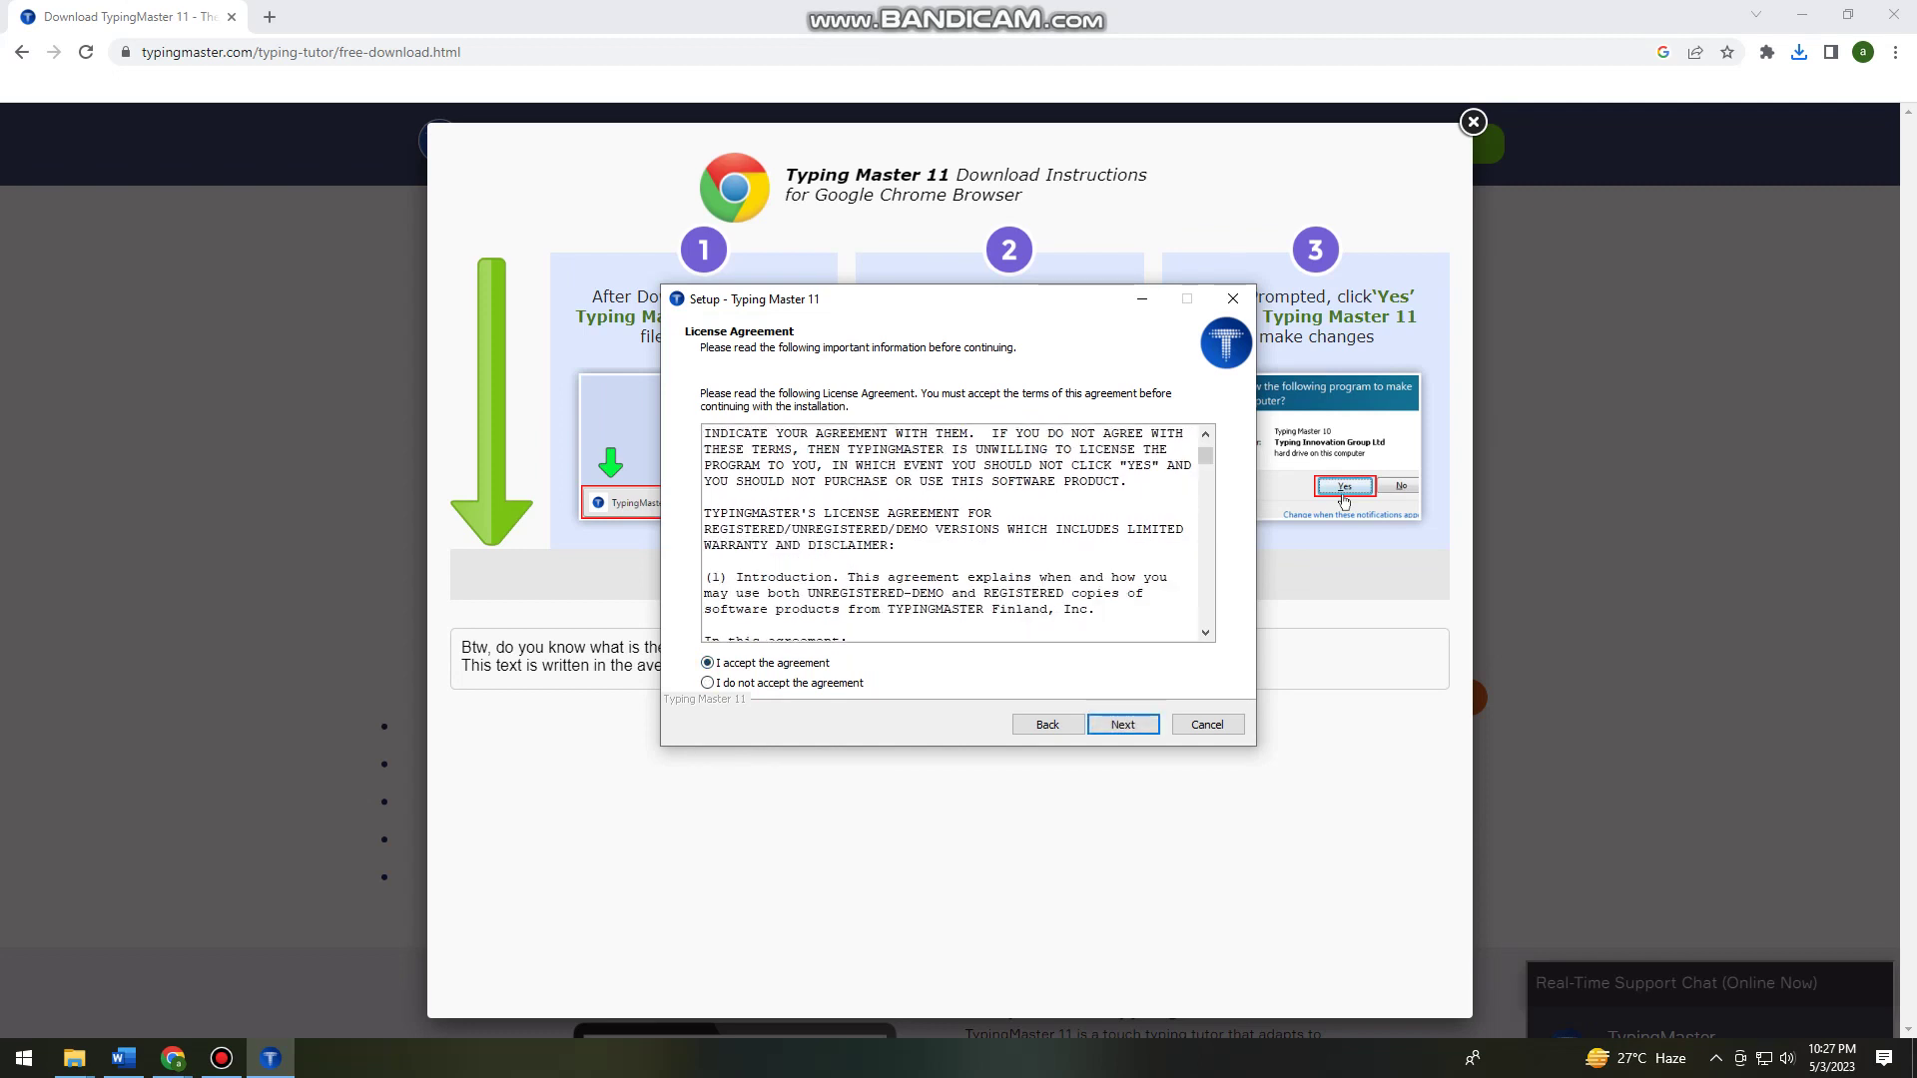
scroll(958, 532, "down", 3)
scroll(959, 532, "down", 3)
scroll(959, 531, "down", 3)
scroll(958, 531, "down", 3)
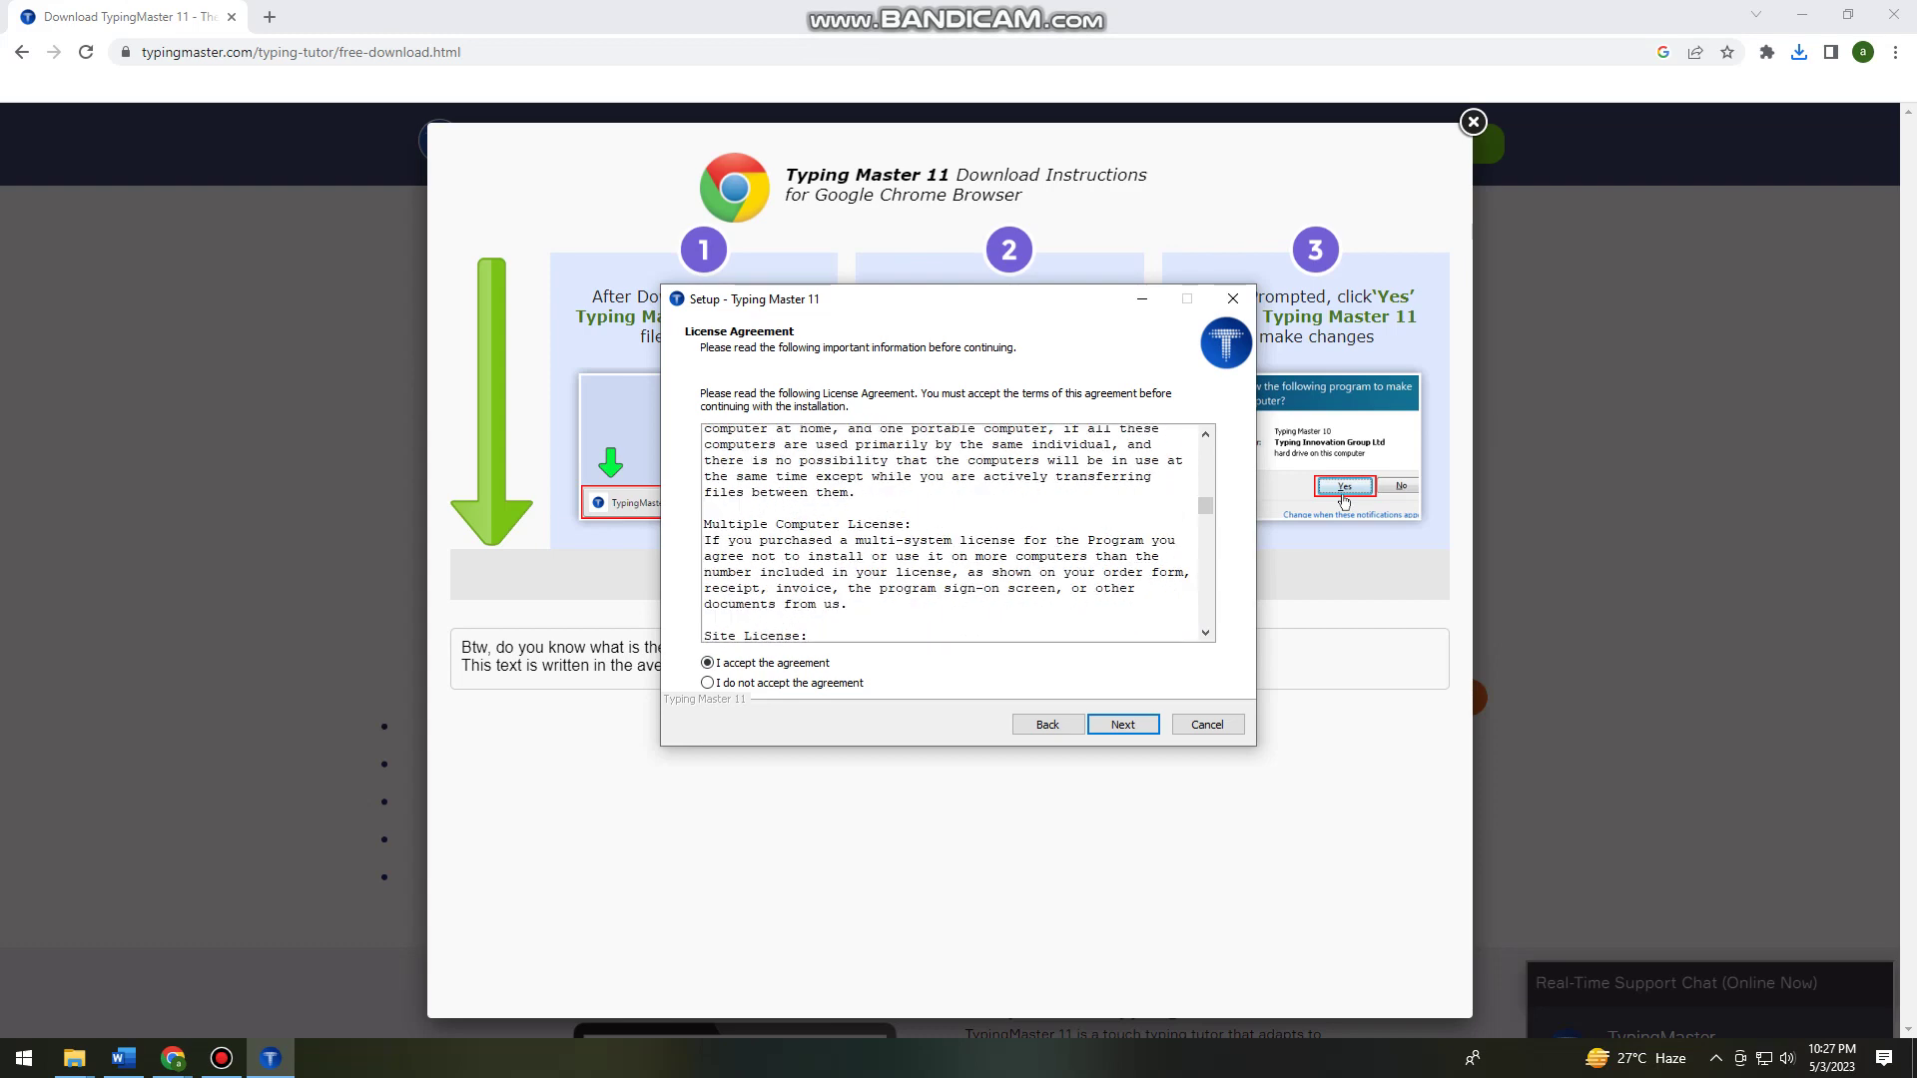
scroll(959, 532, "down", 3)
scroll(960, 532, "down", 3)
scroll(959, 532, "down", 3)
scroll(959, 531, "down", 3)
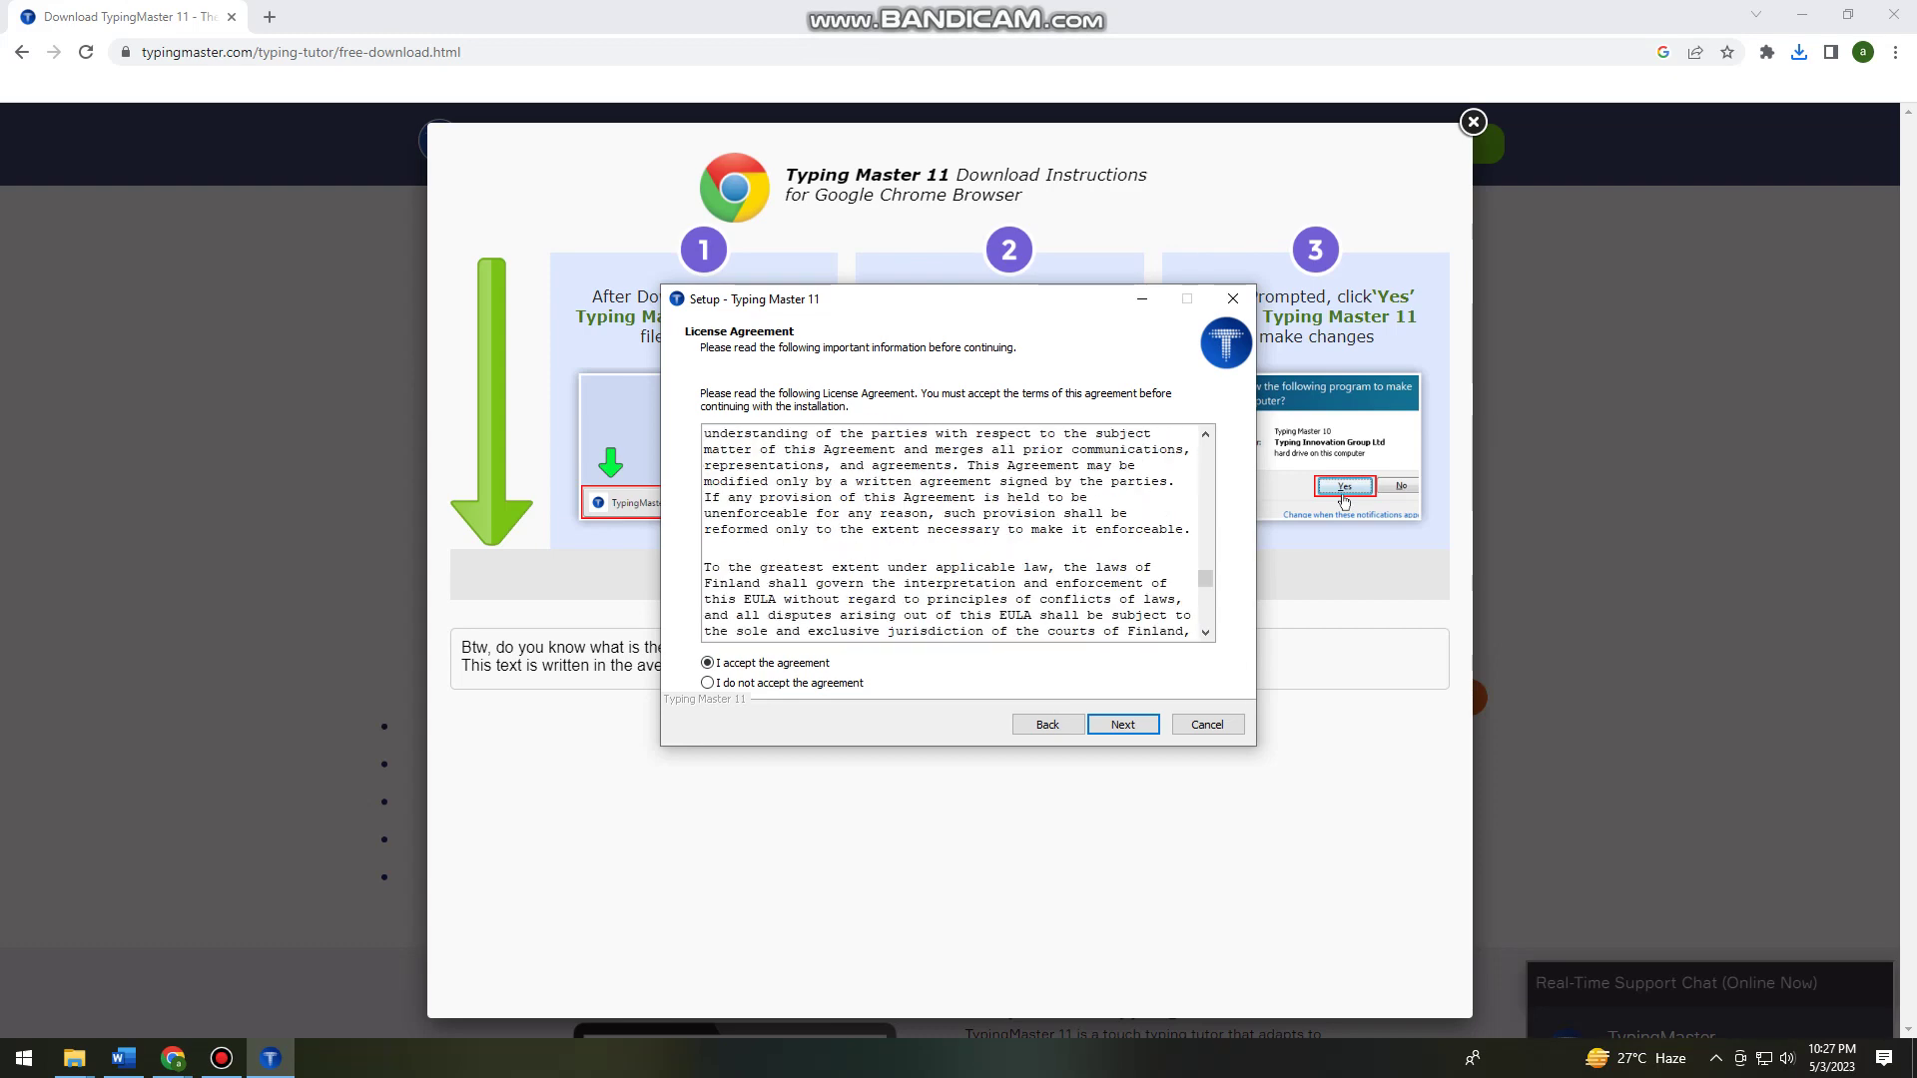
scroll(958, 531, "down", 3)
scroll(958, 532, "down", 3)
scroll(959, 531, "up", 4)
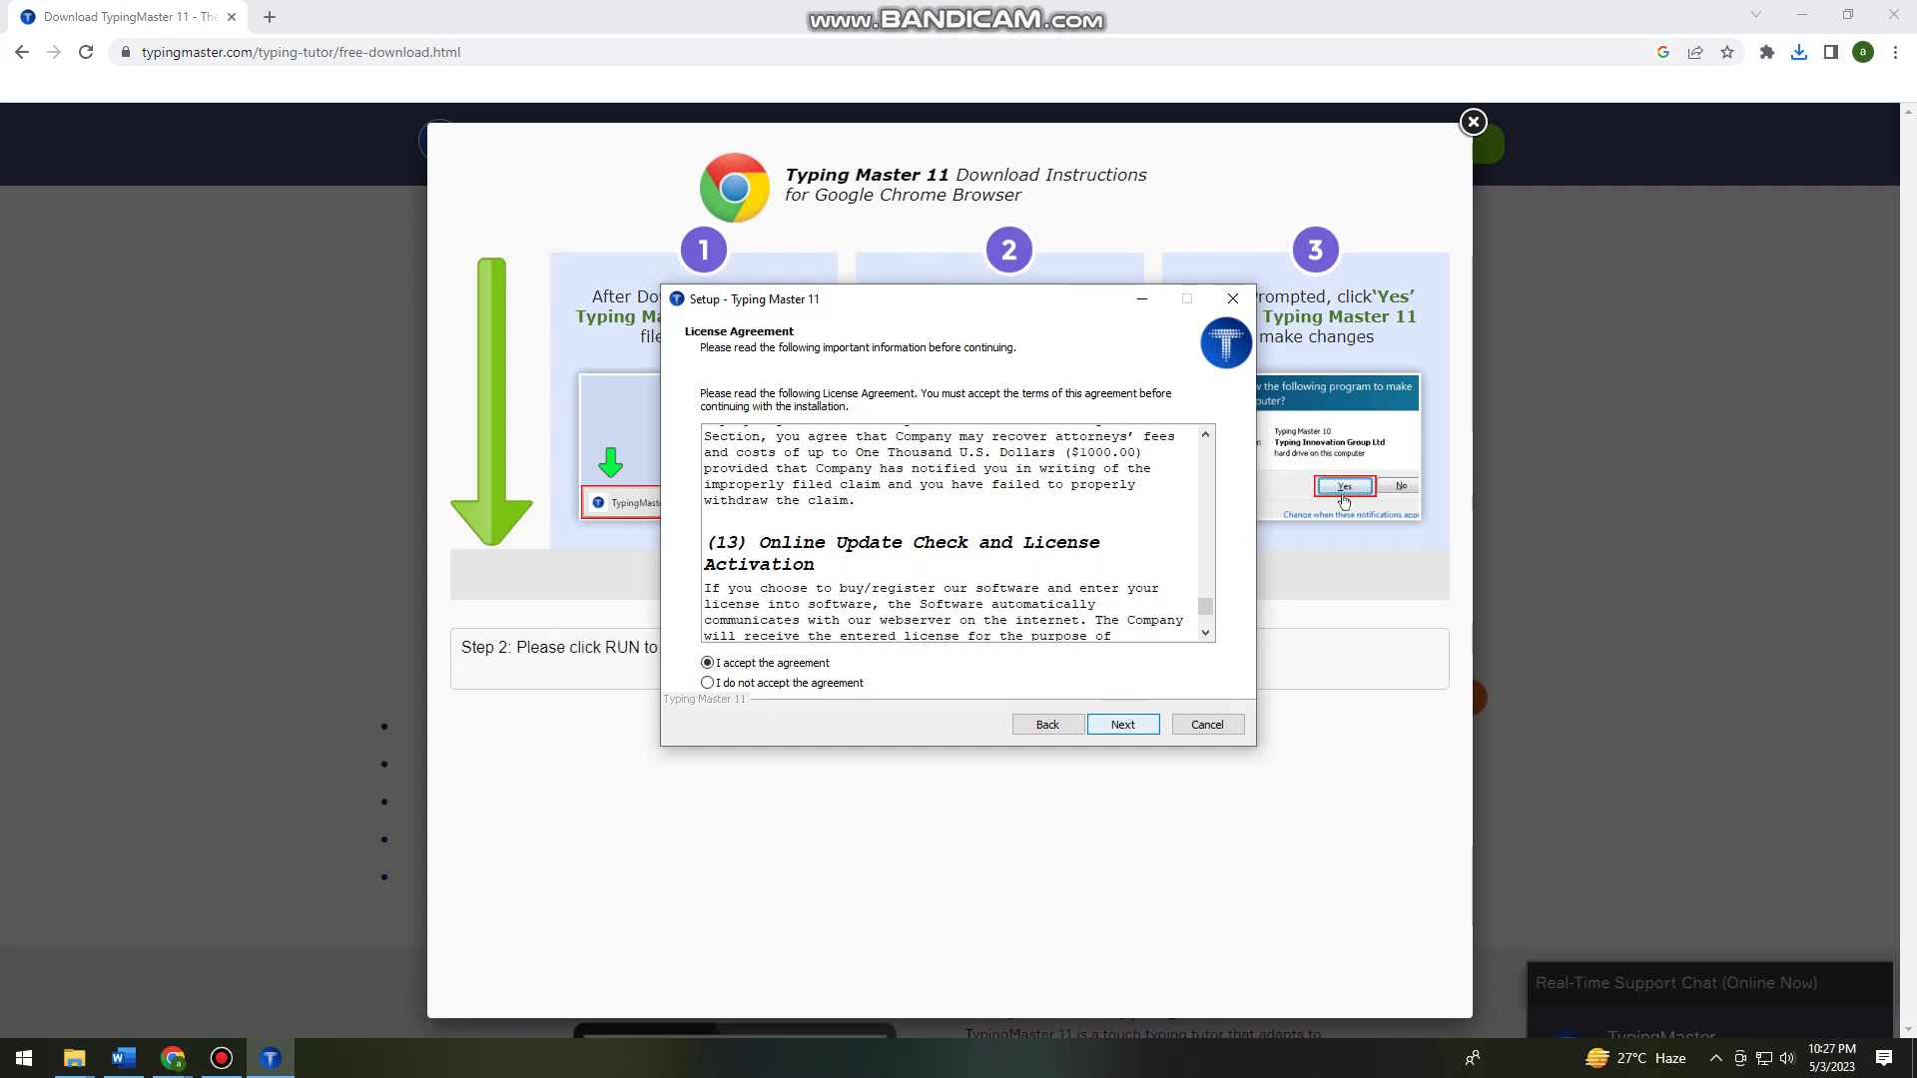
- Browse to the work folder on Local Disk (D:) as the TypingMaster11 install location
key("Return")
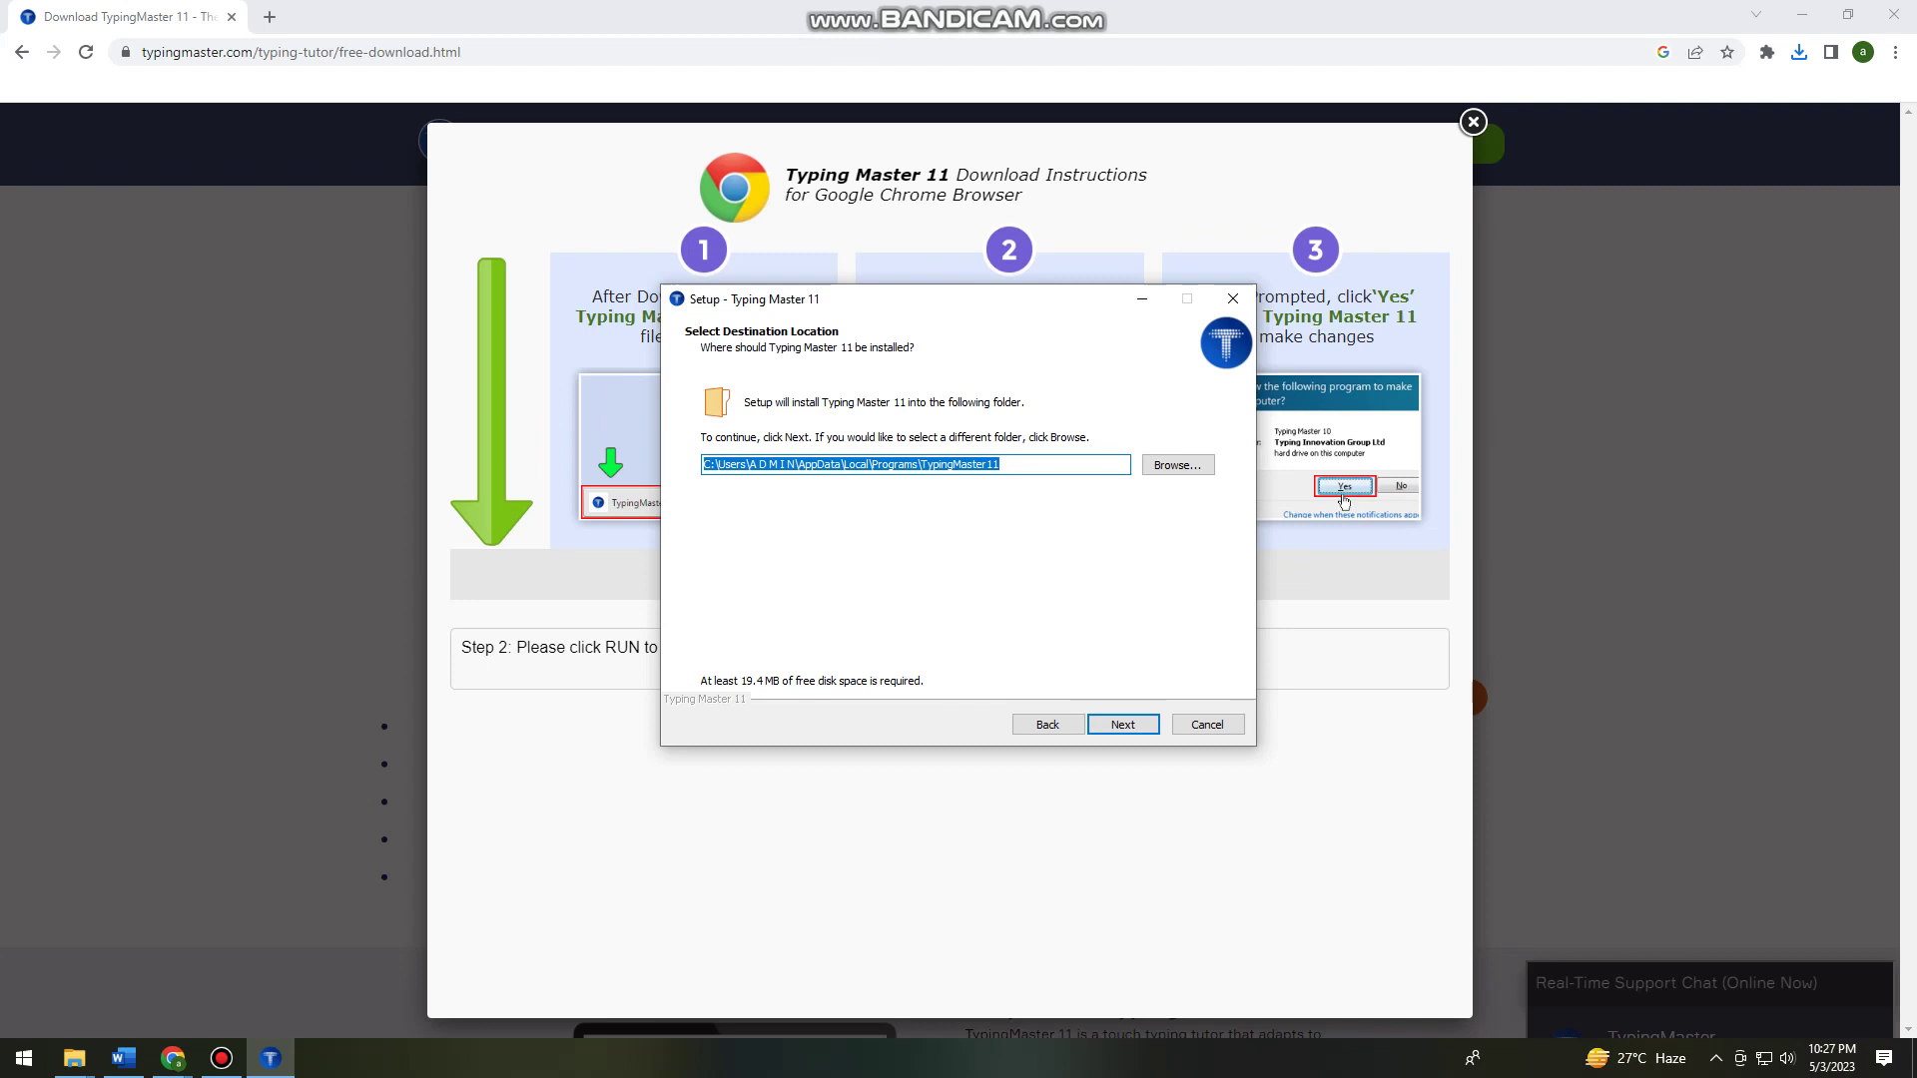
key("End")
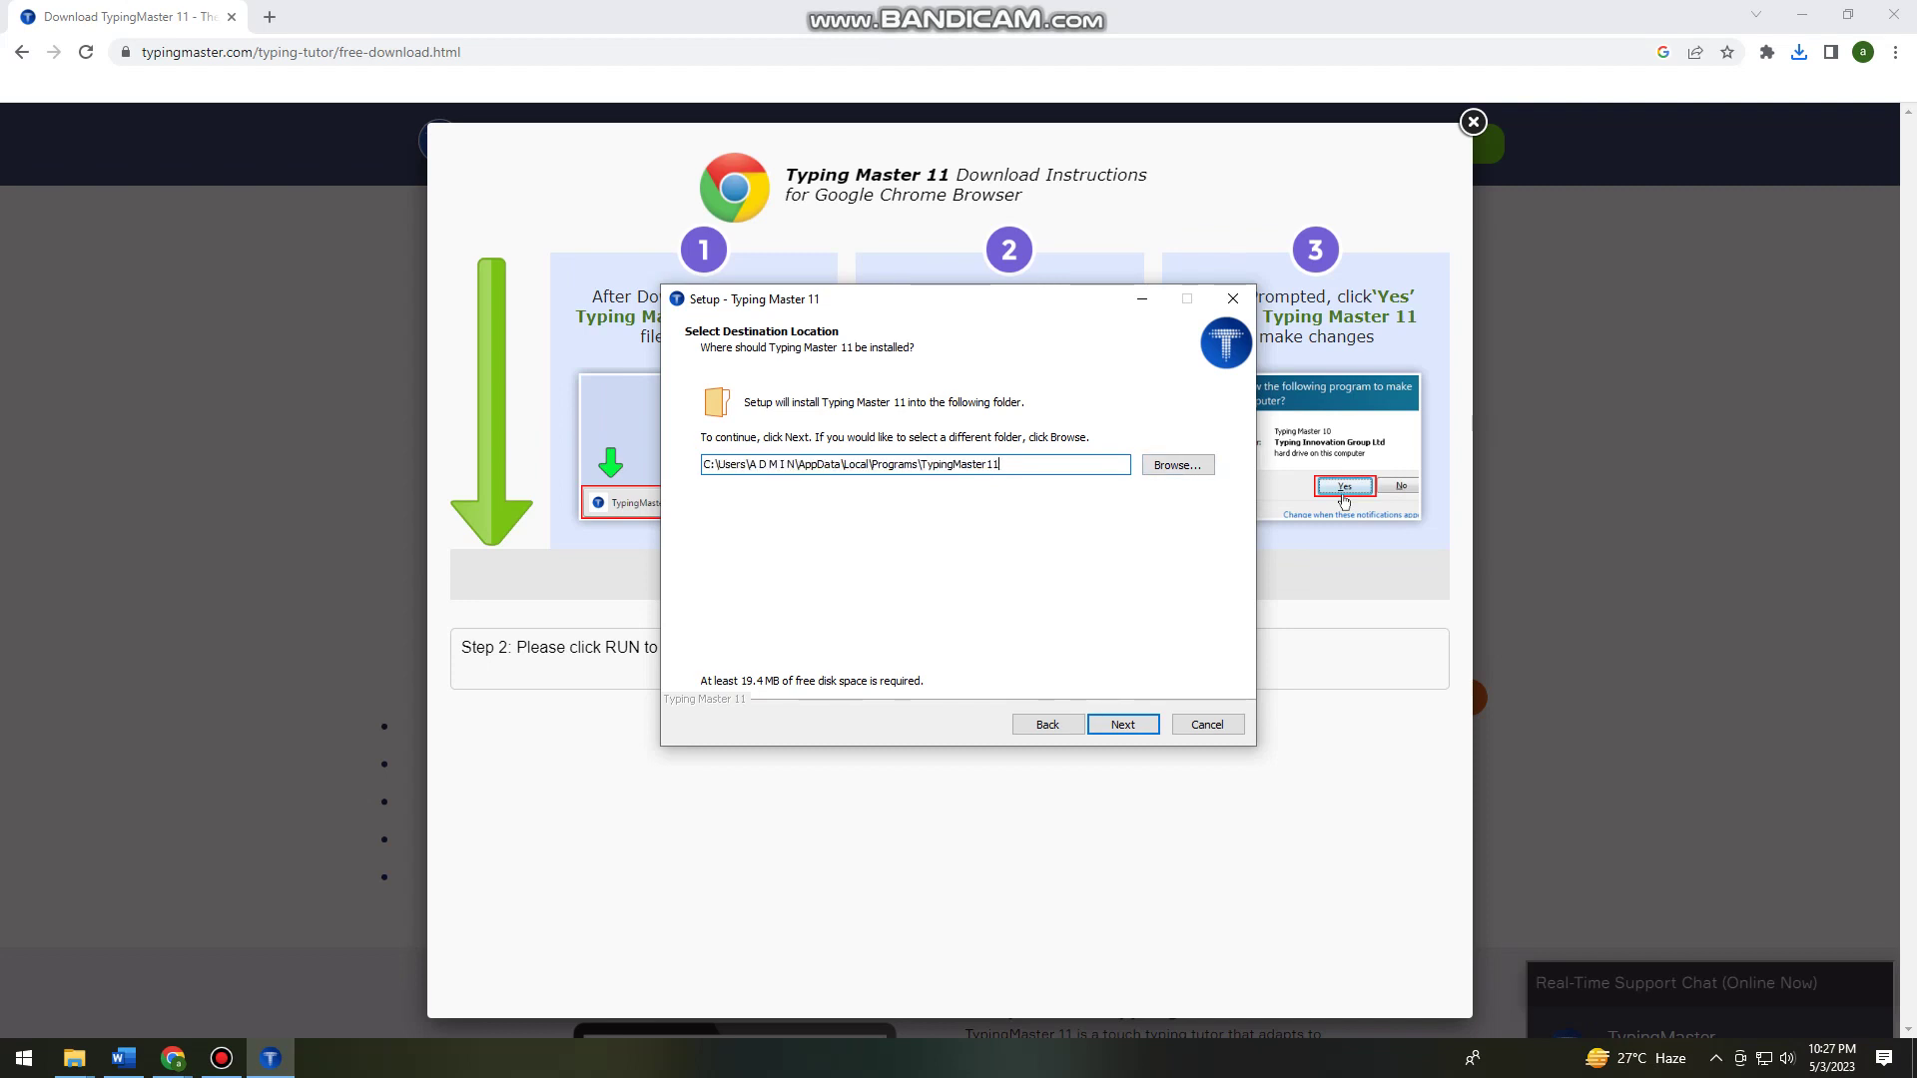
key("Tab")
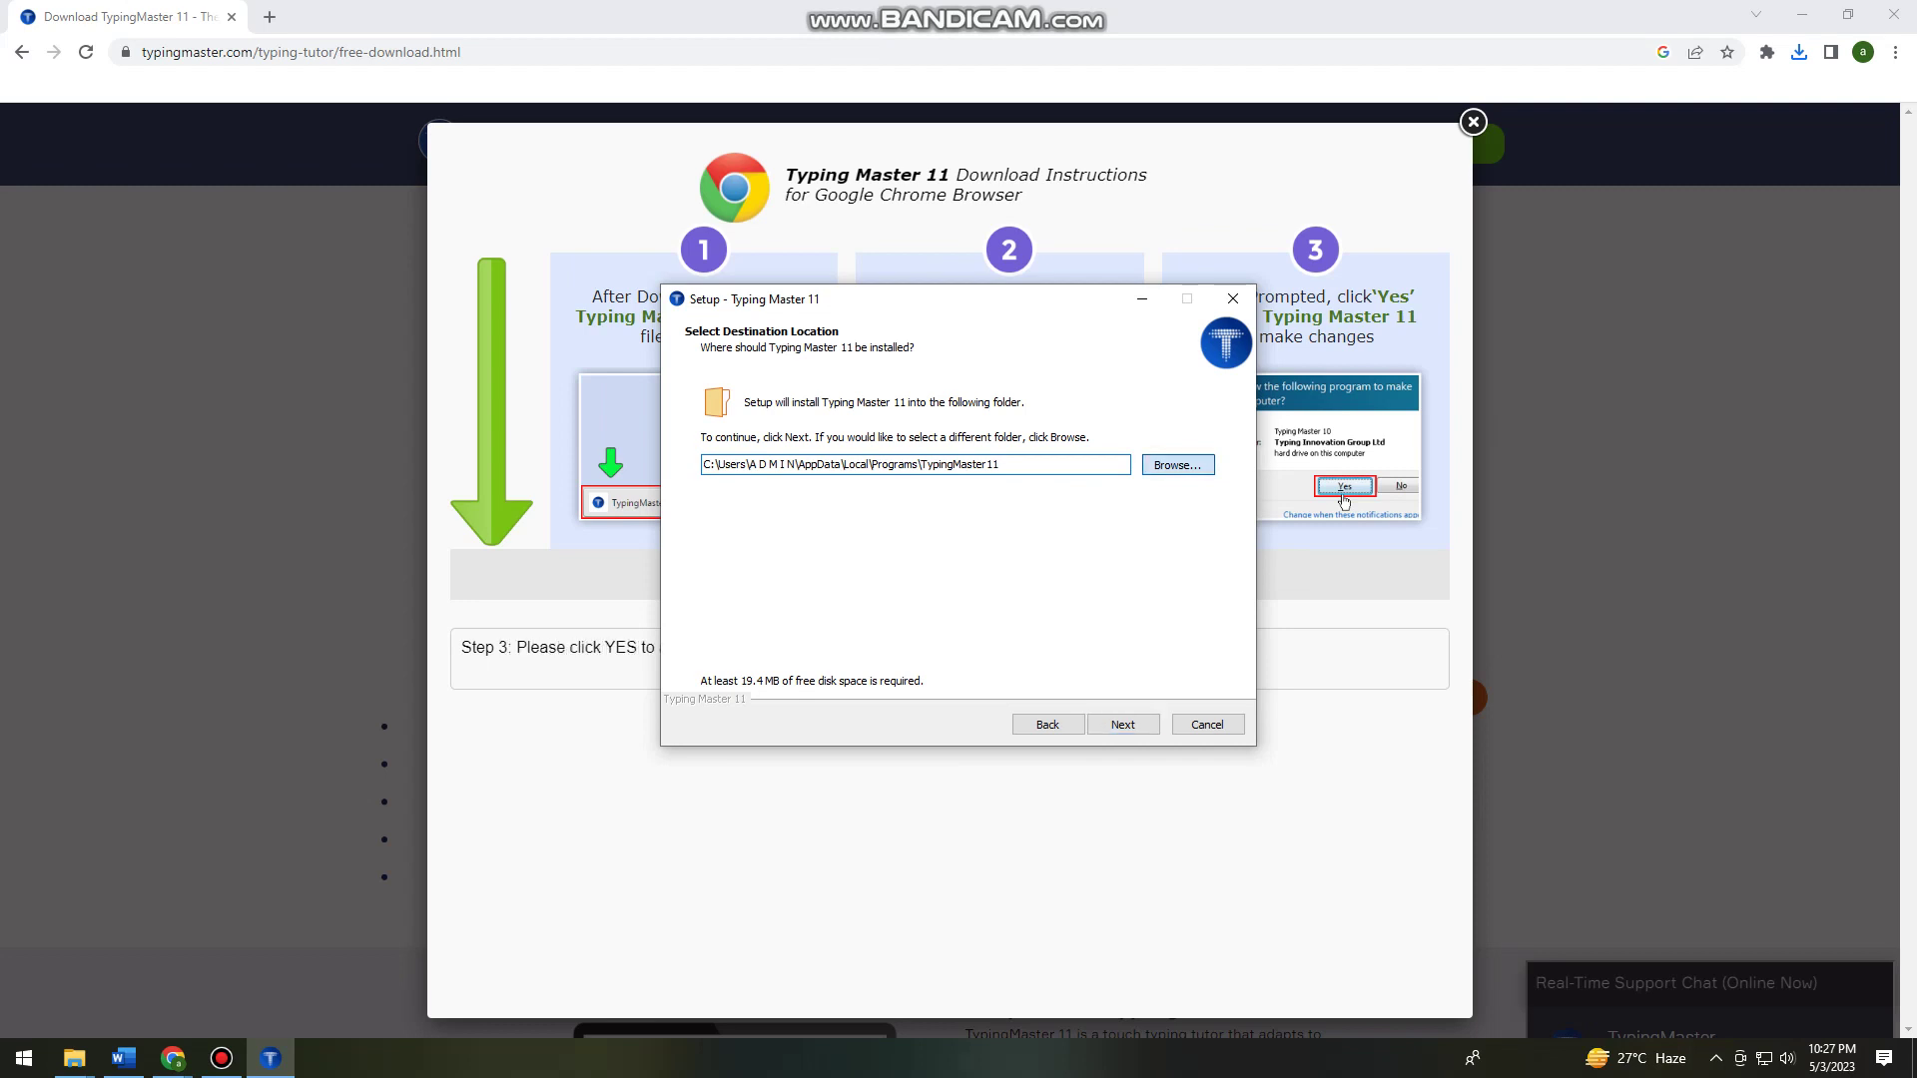
key("Return")
scroll(960, 539, "down", 3)
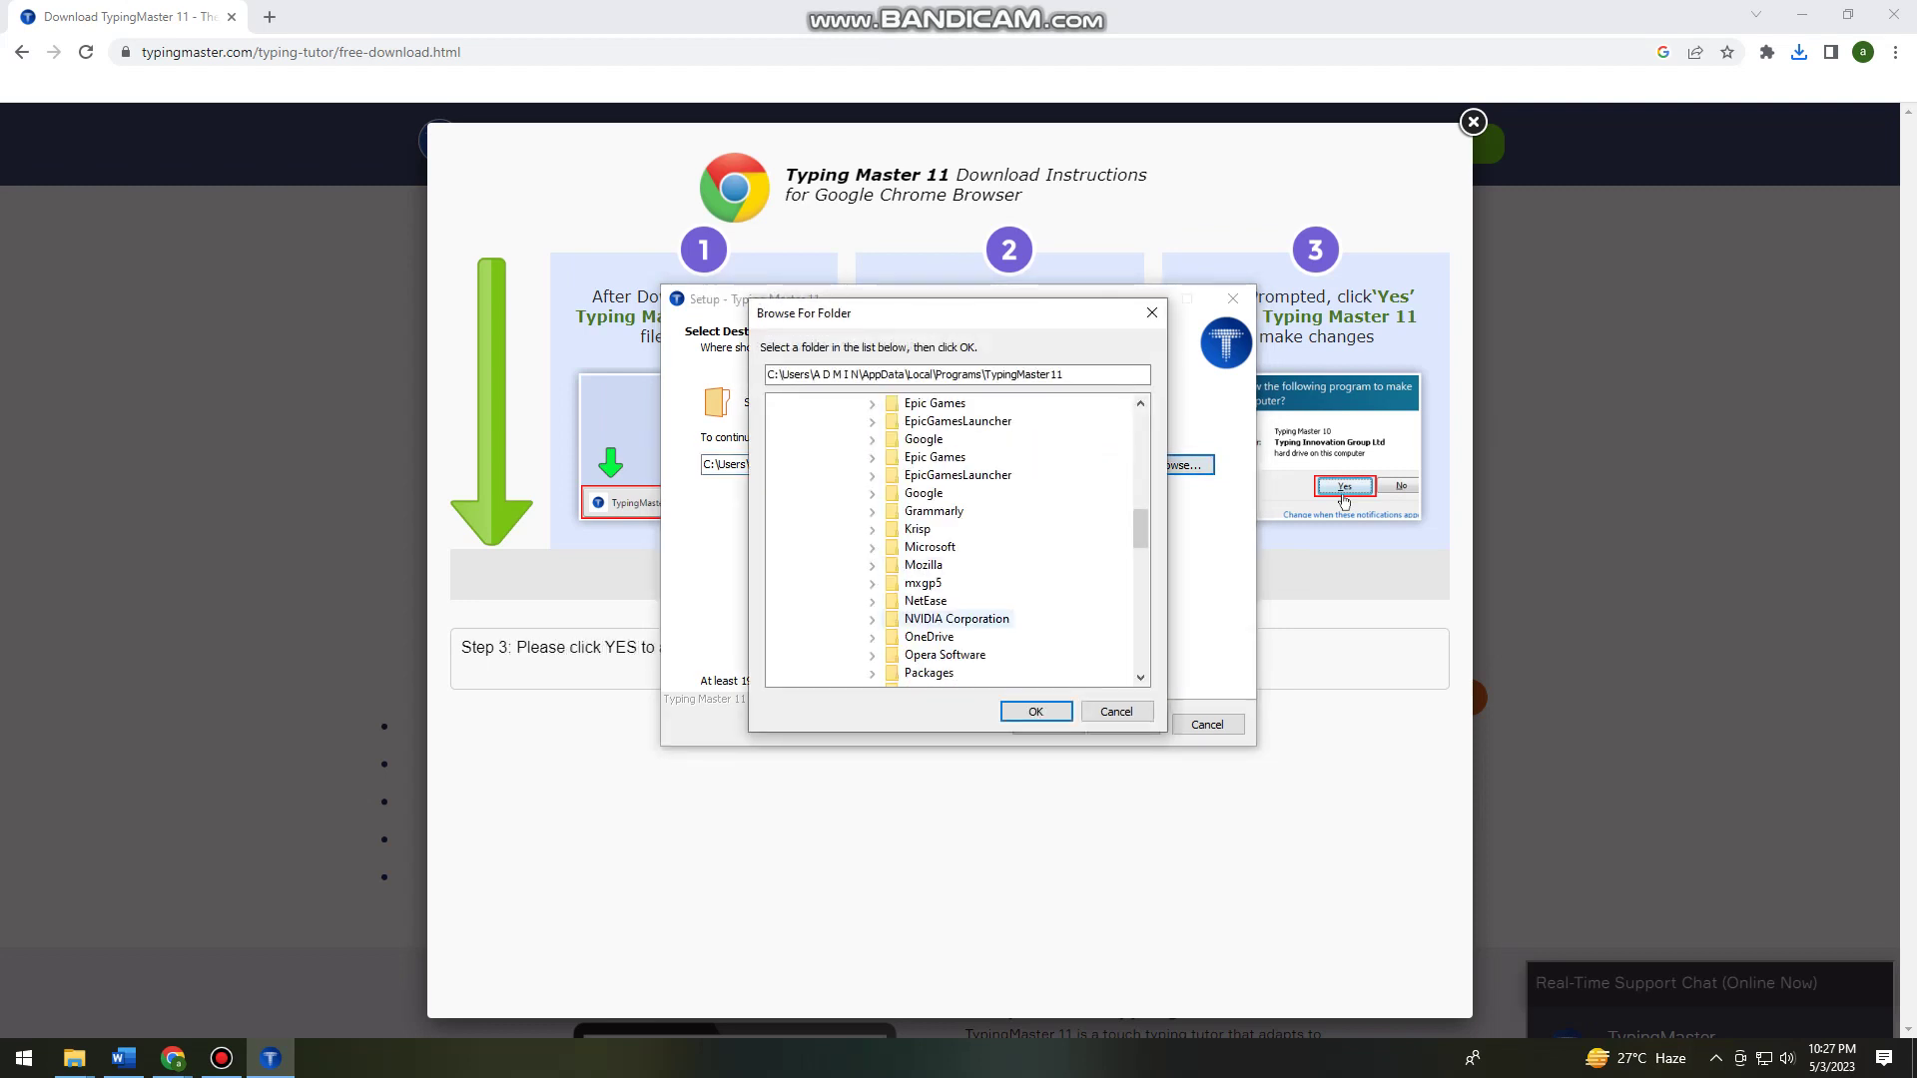
scroll(958, 540, "down", 3)
scroll(960, 539, "down", 3)
scroll(959, 540, "down", 3)
scroll(960, 539, "up", 1)
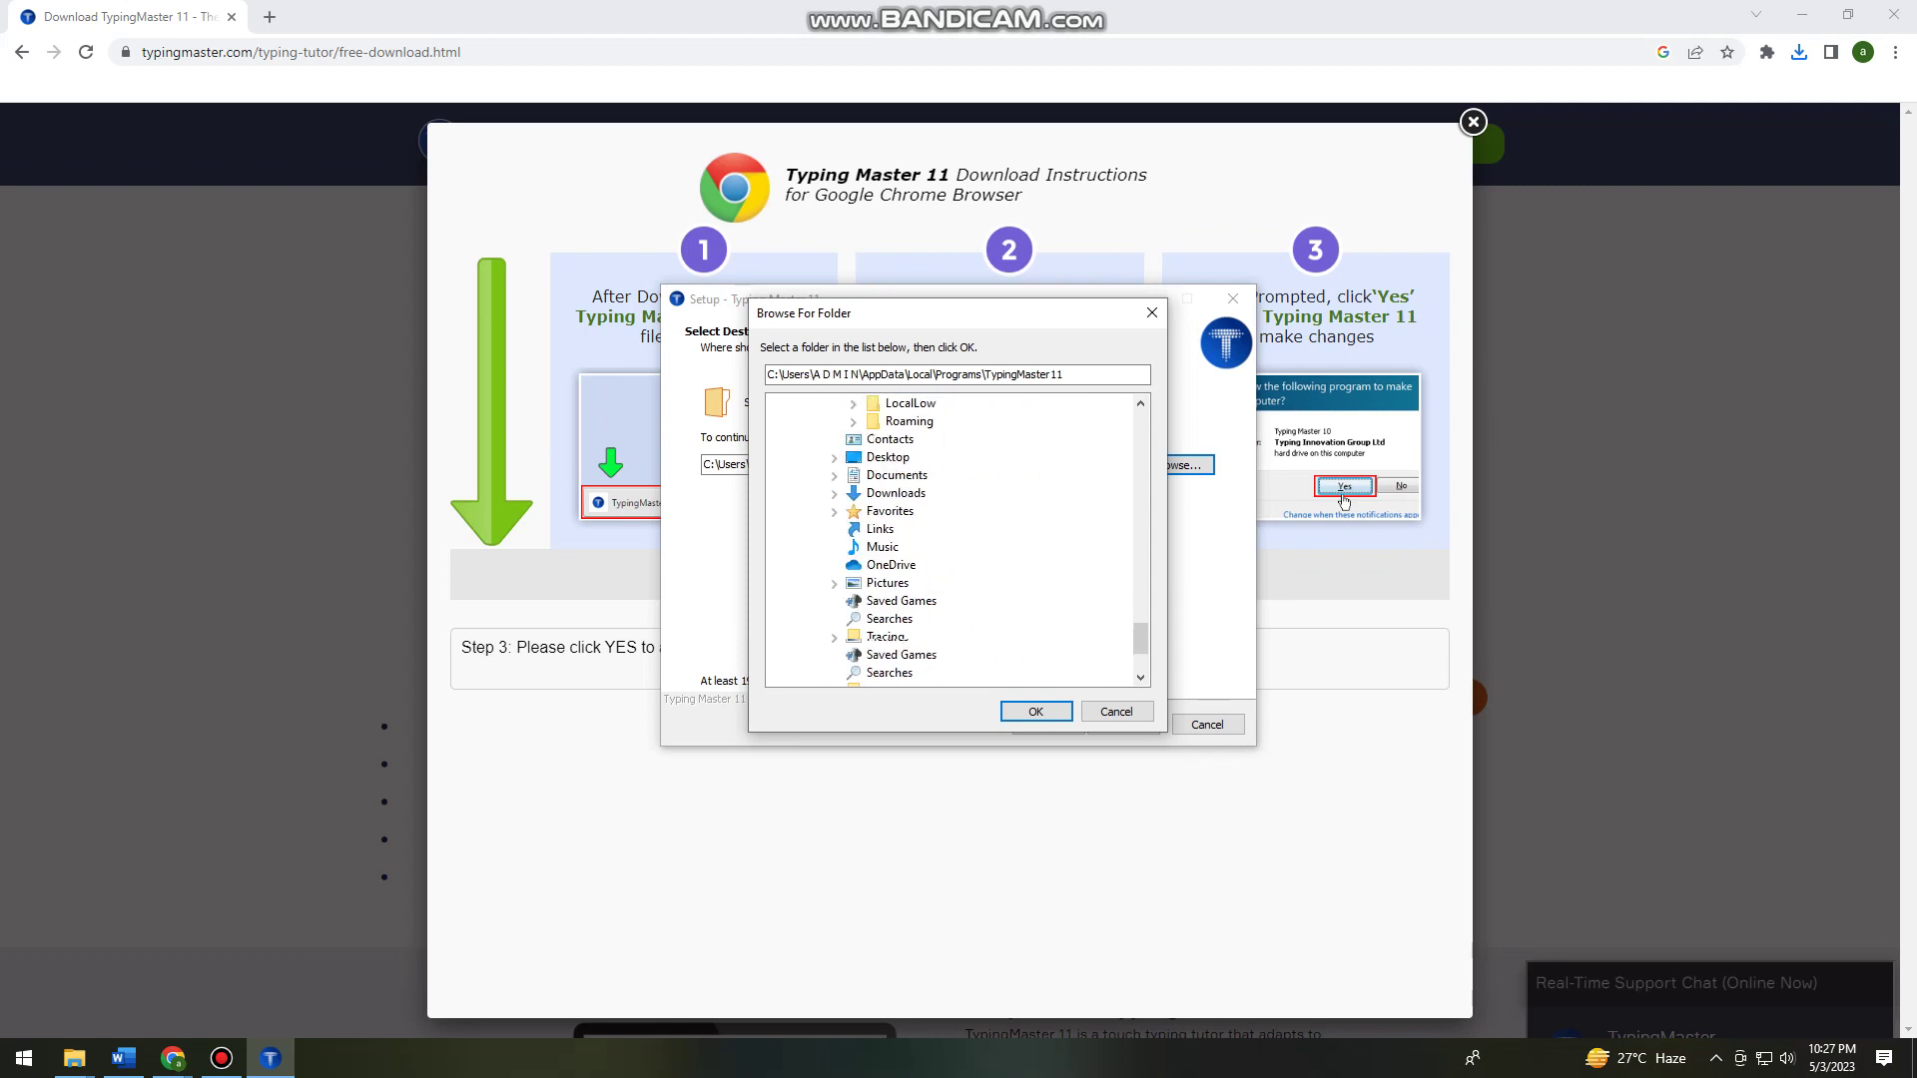
scroll(959, 539, "up", 2)
scroll(959, 539, "down", 3)
key("End")
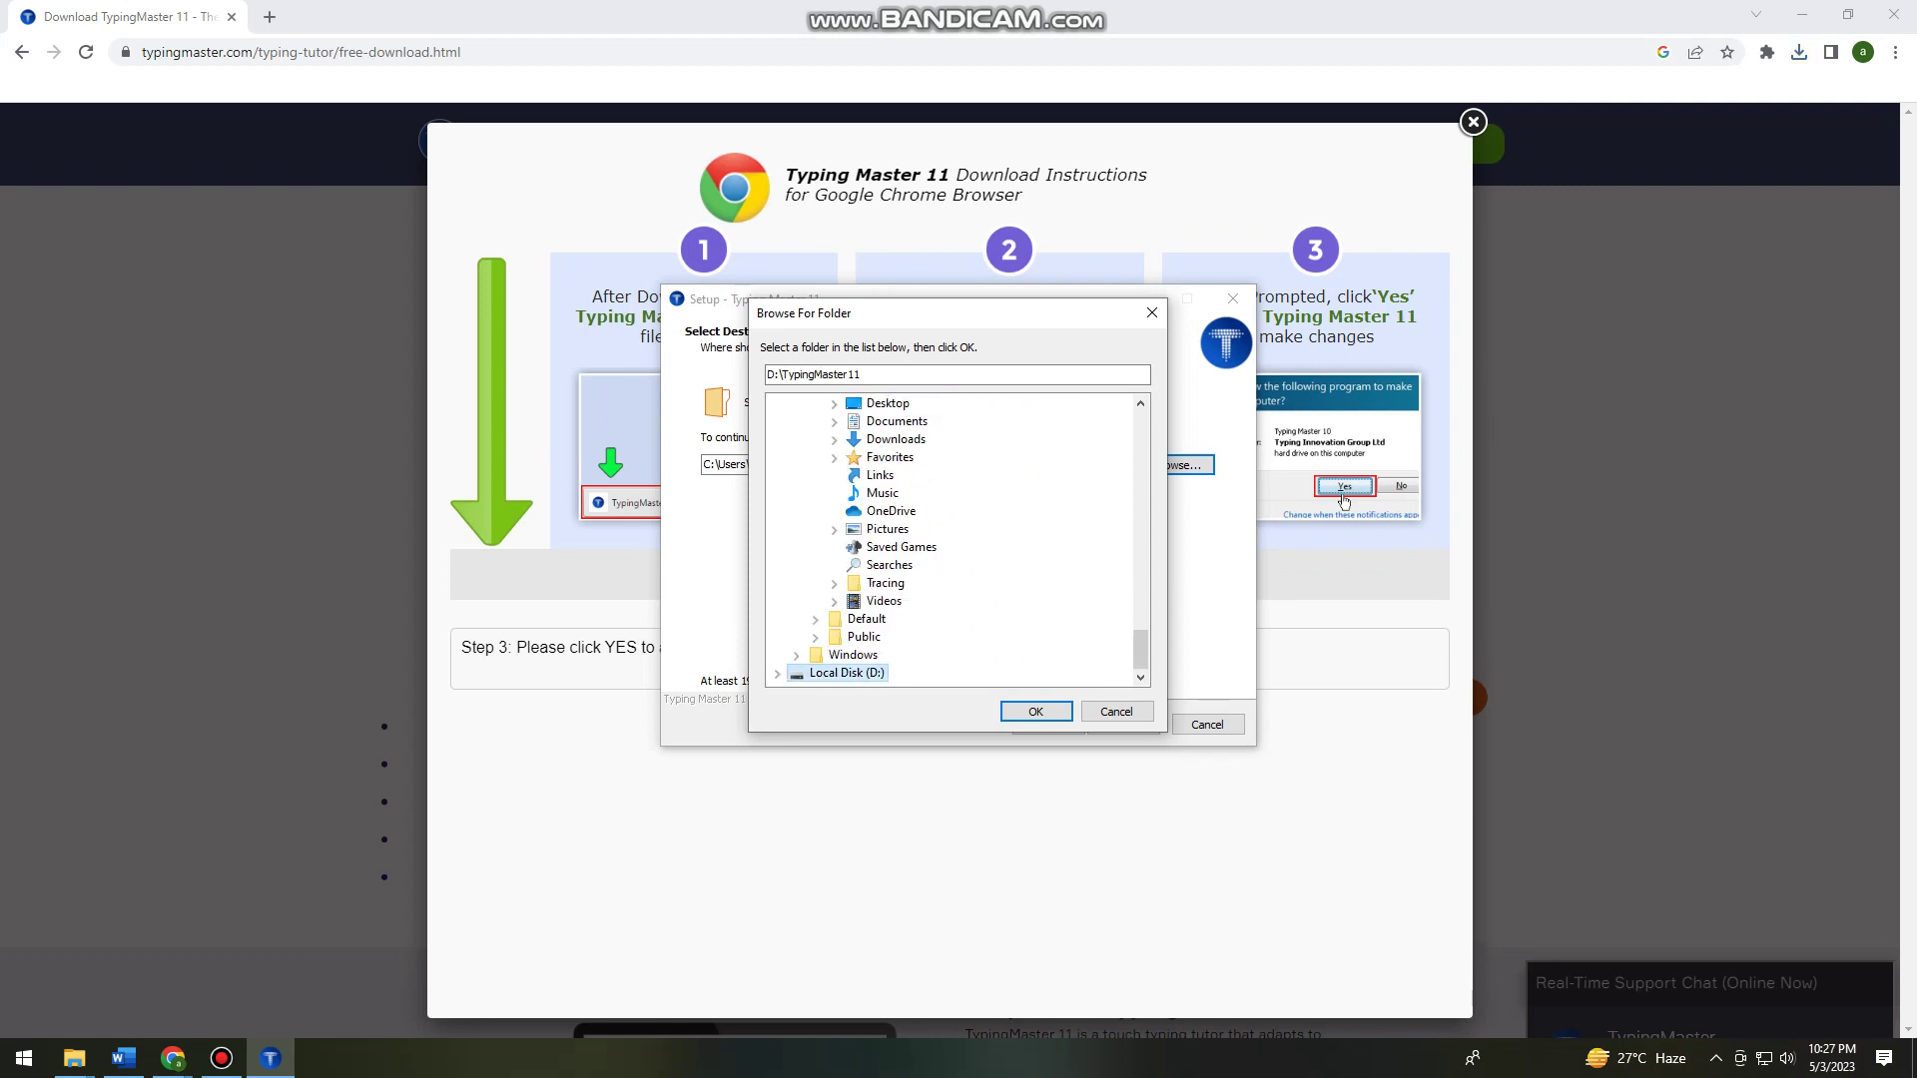
key("Right")
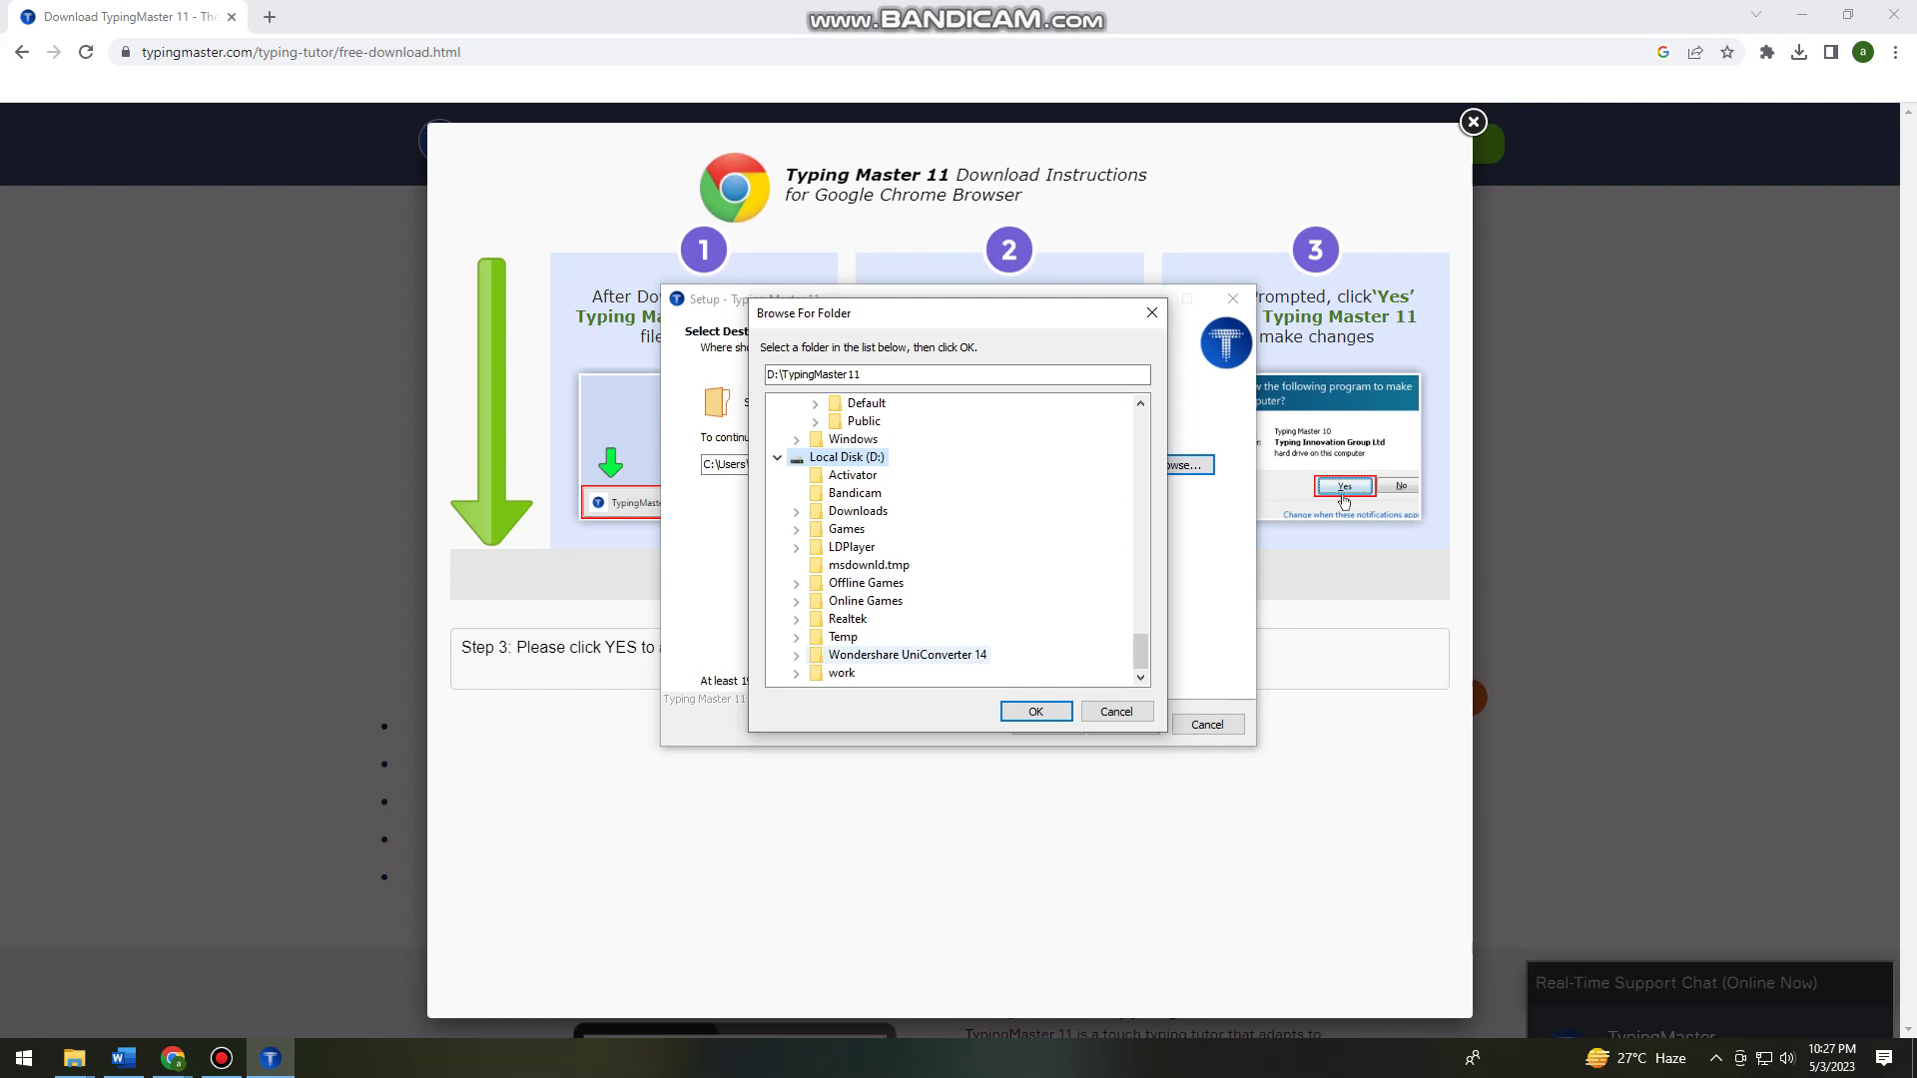
key("End")
key("Right")
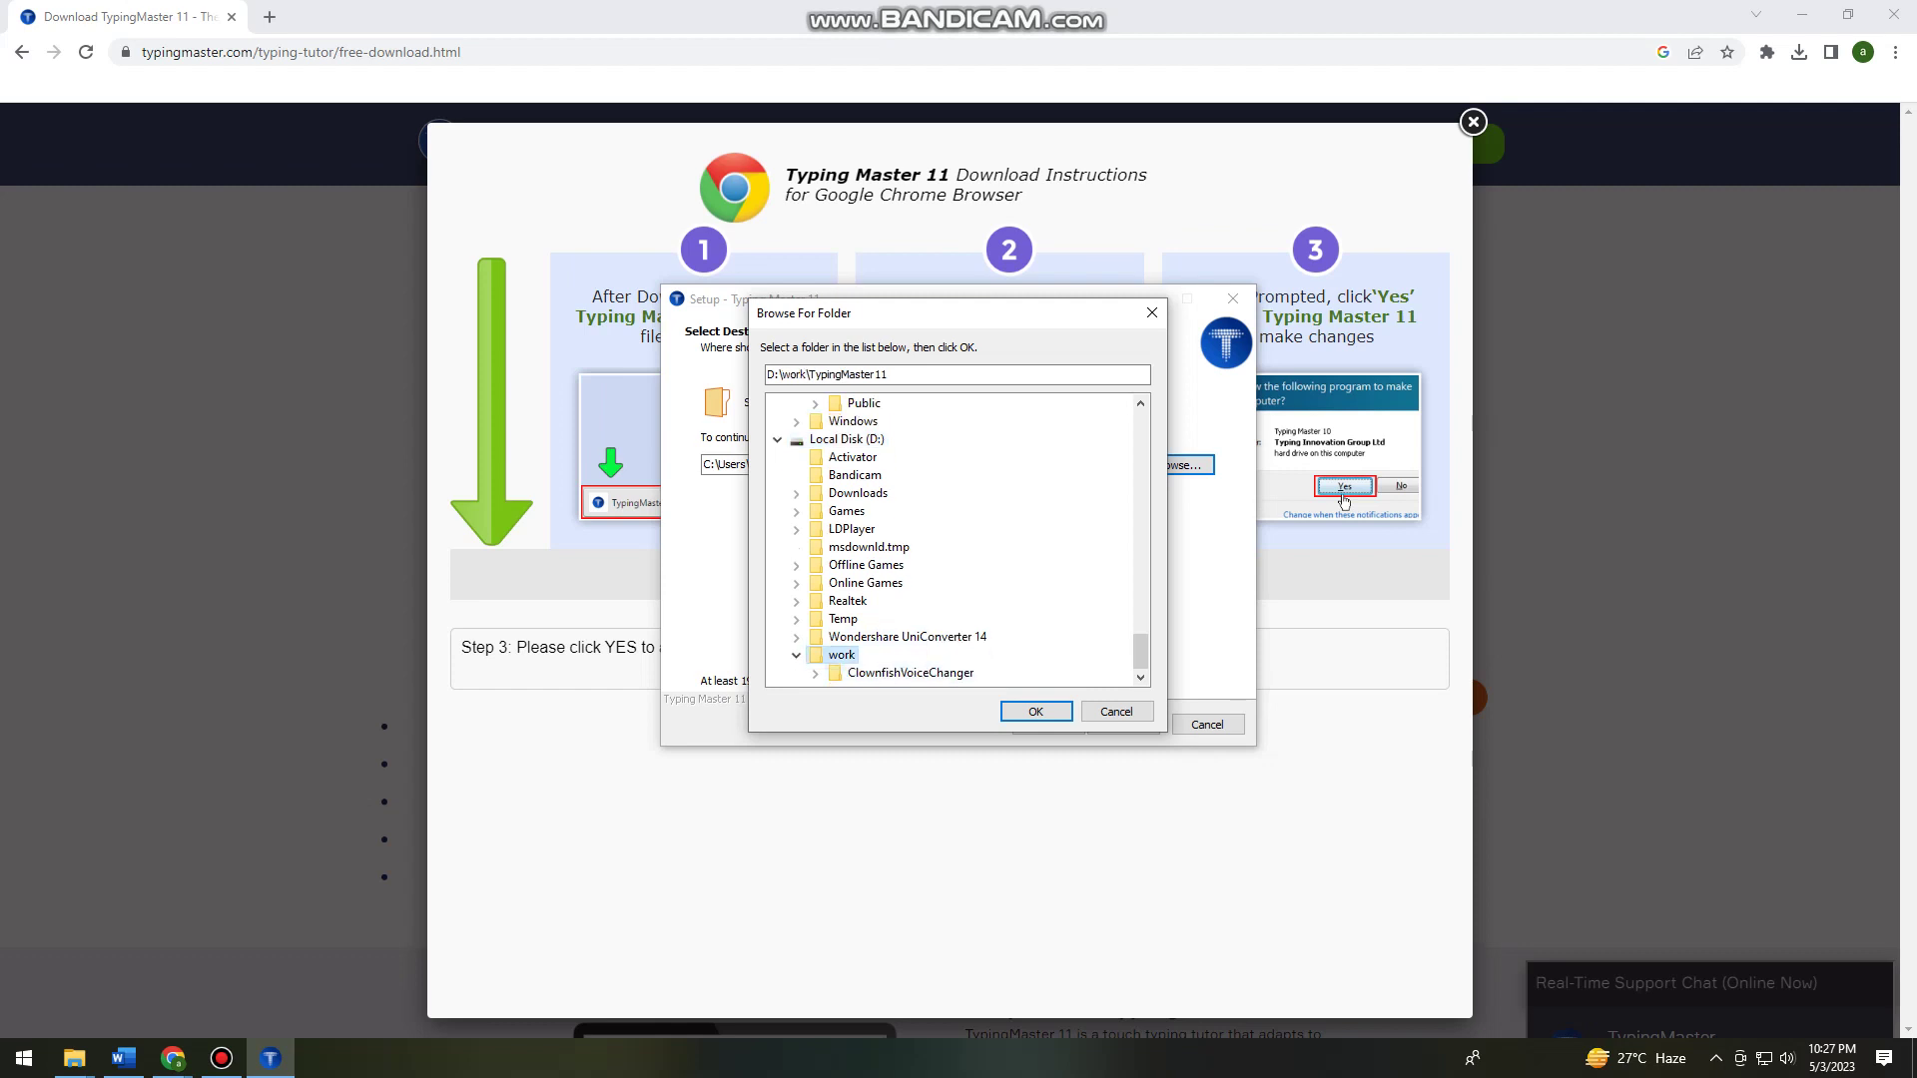
key("Return")
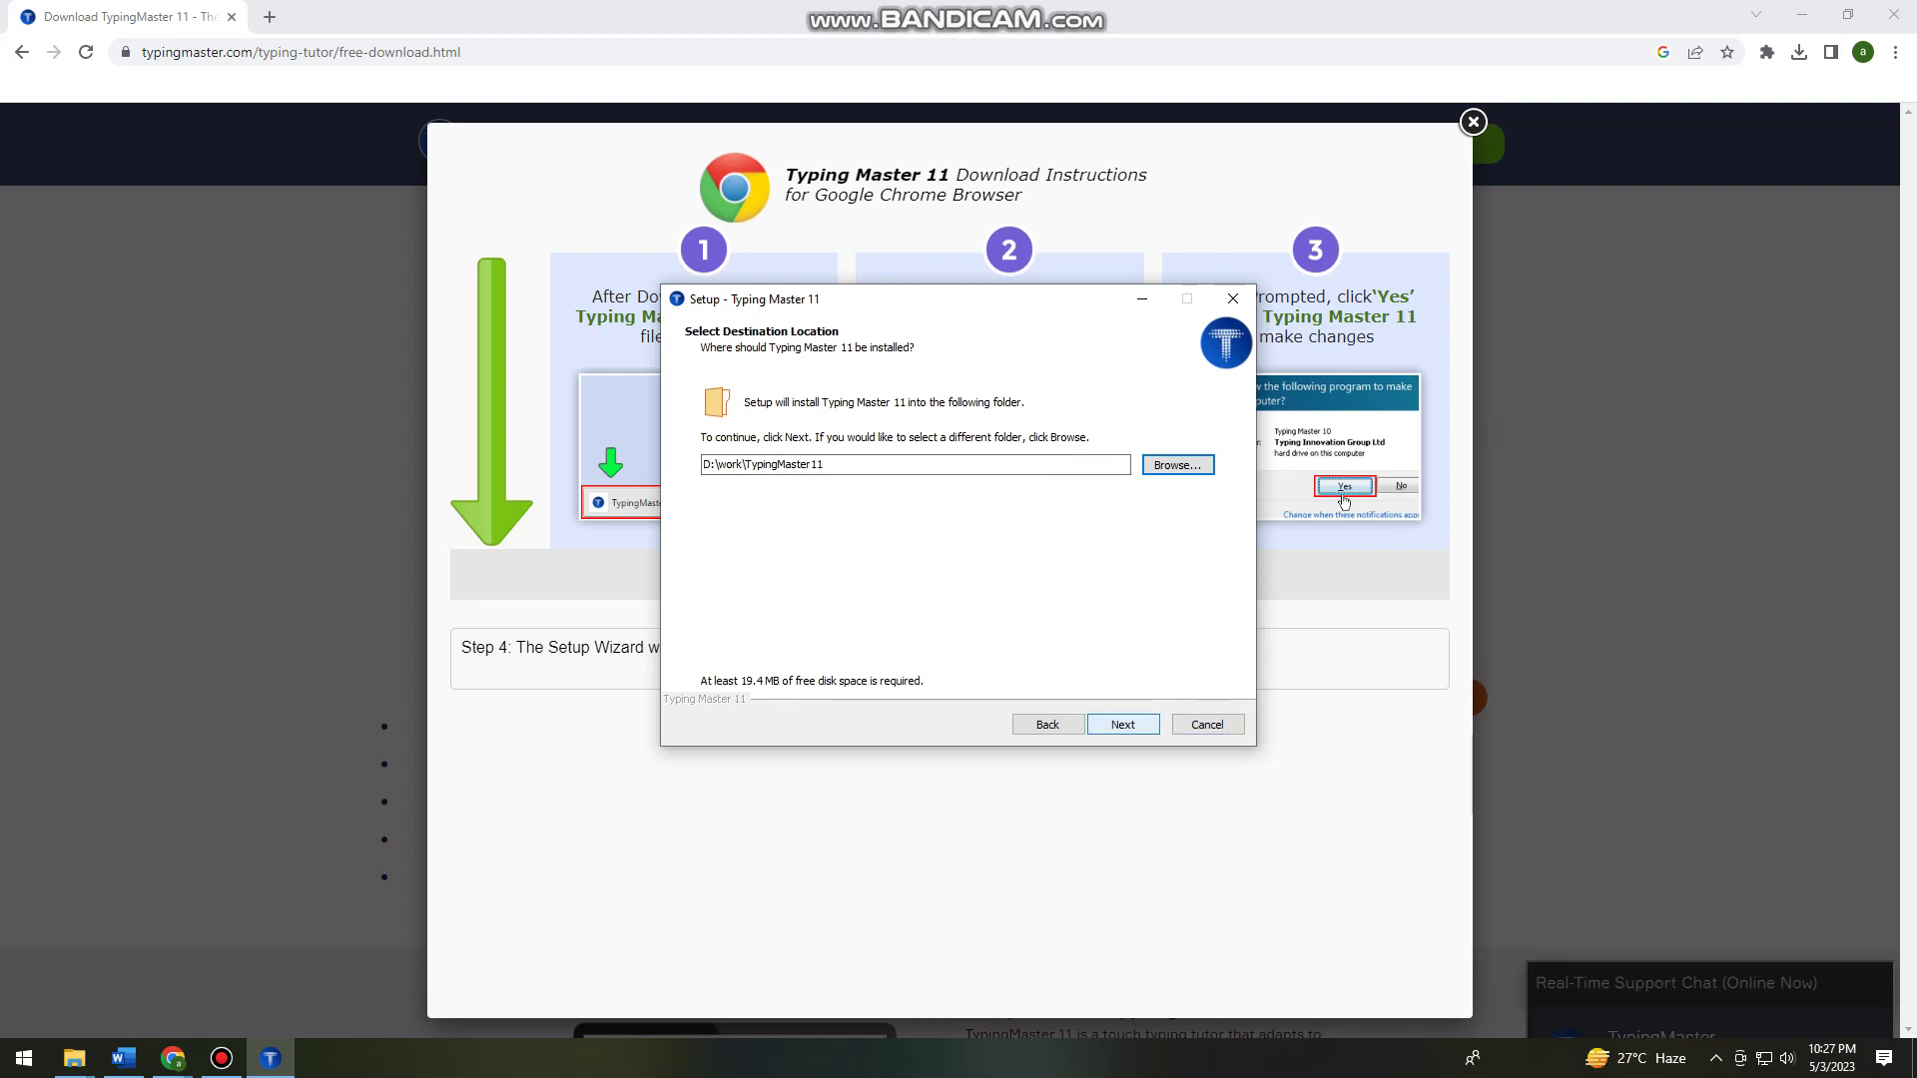
- Confirm the install location and decline QuickPhrase with 'No, I just need the typing tutor'
key("Return")
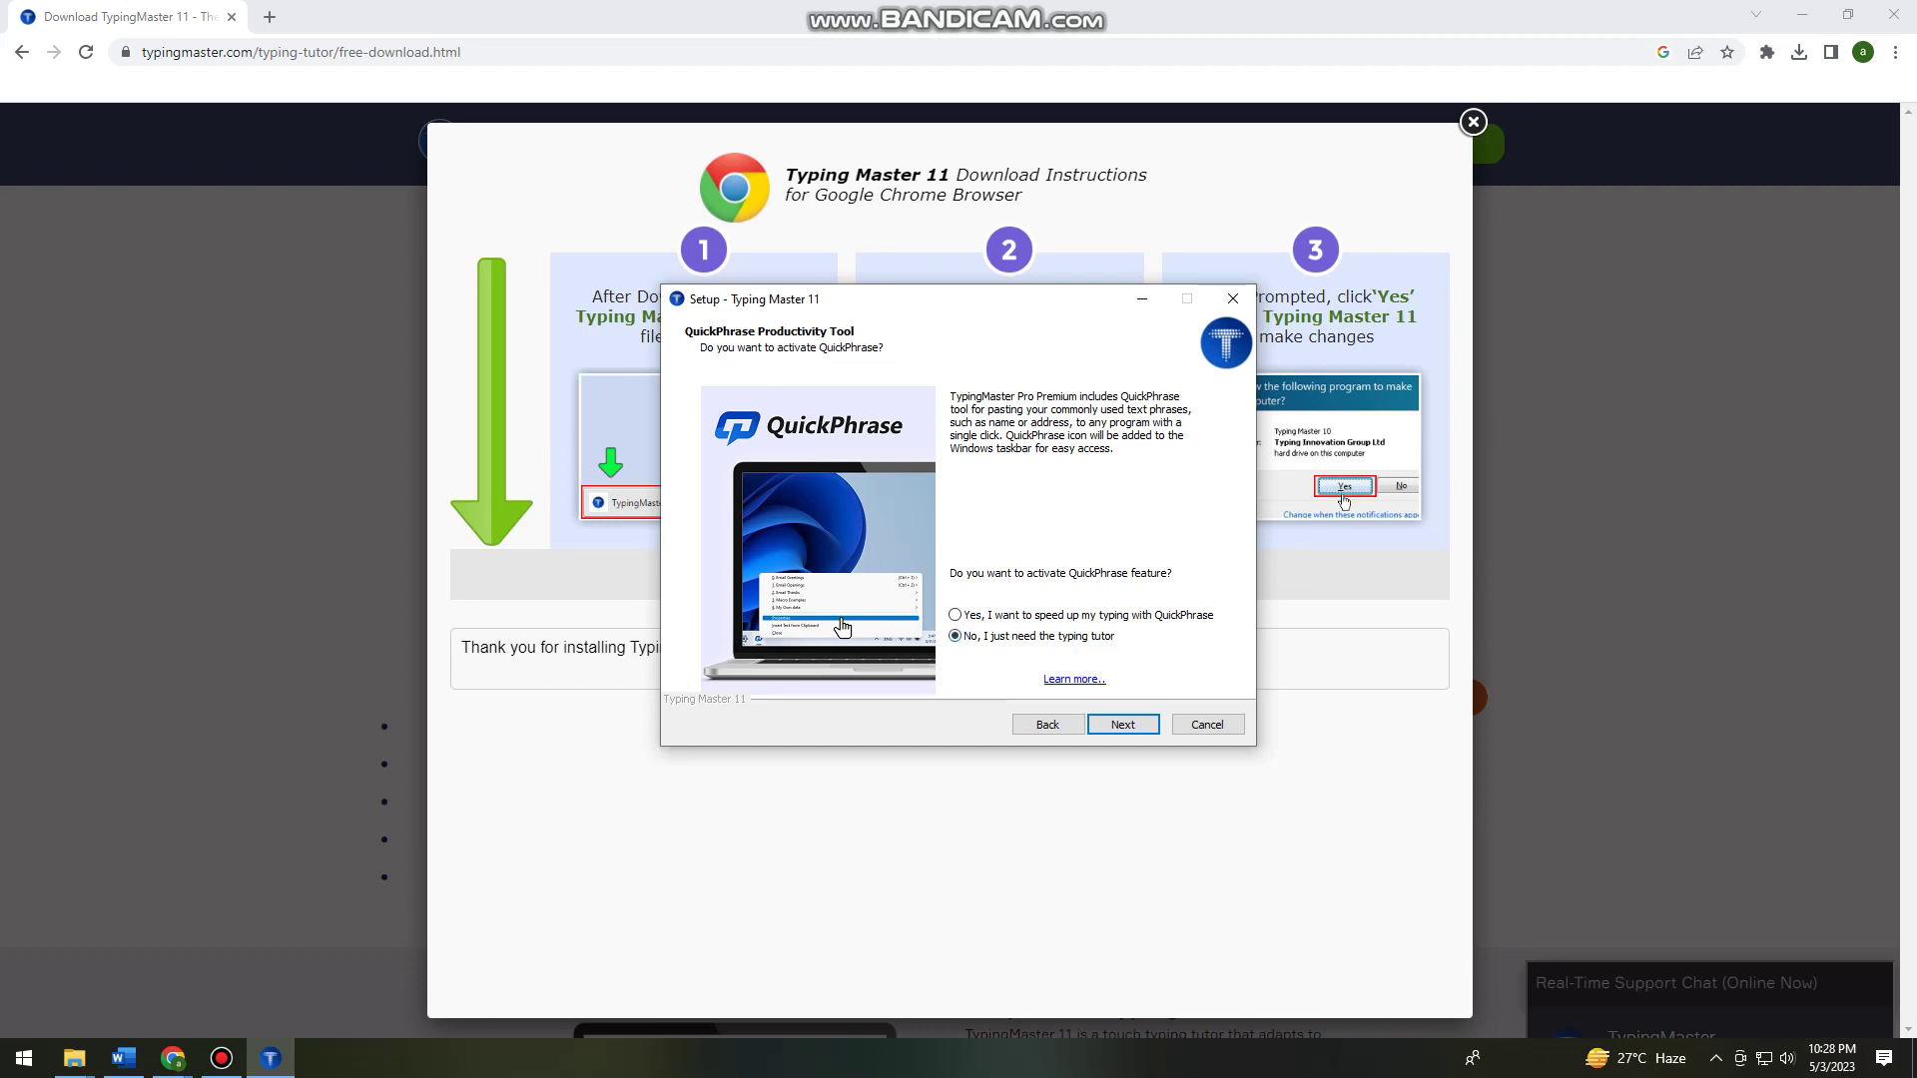
key("Return")
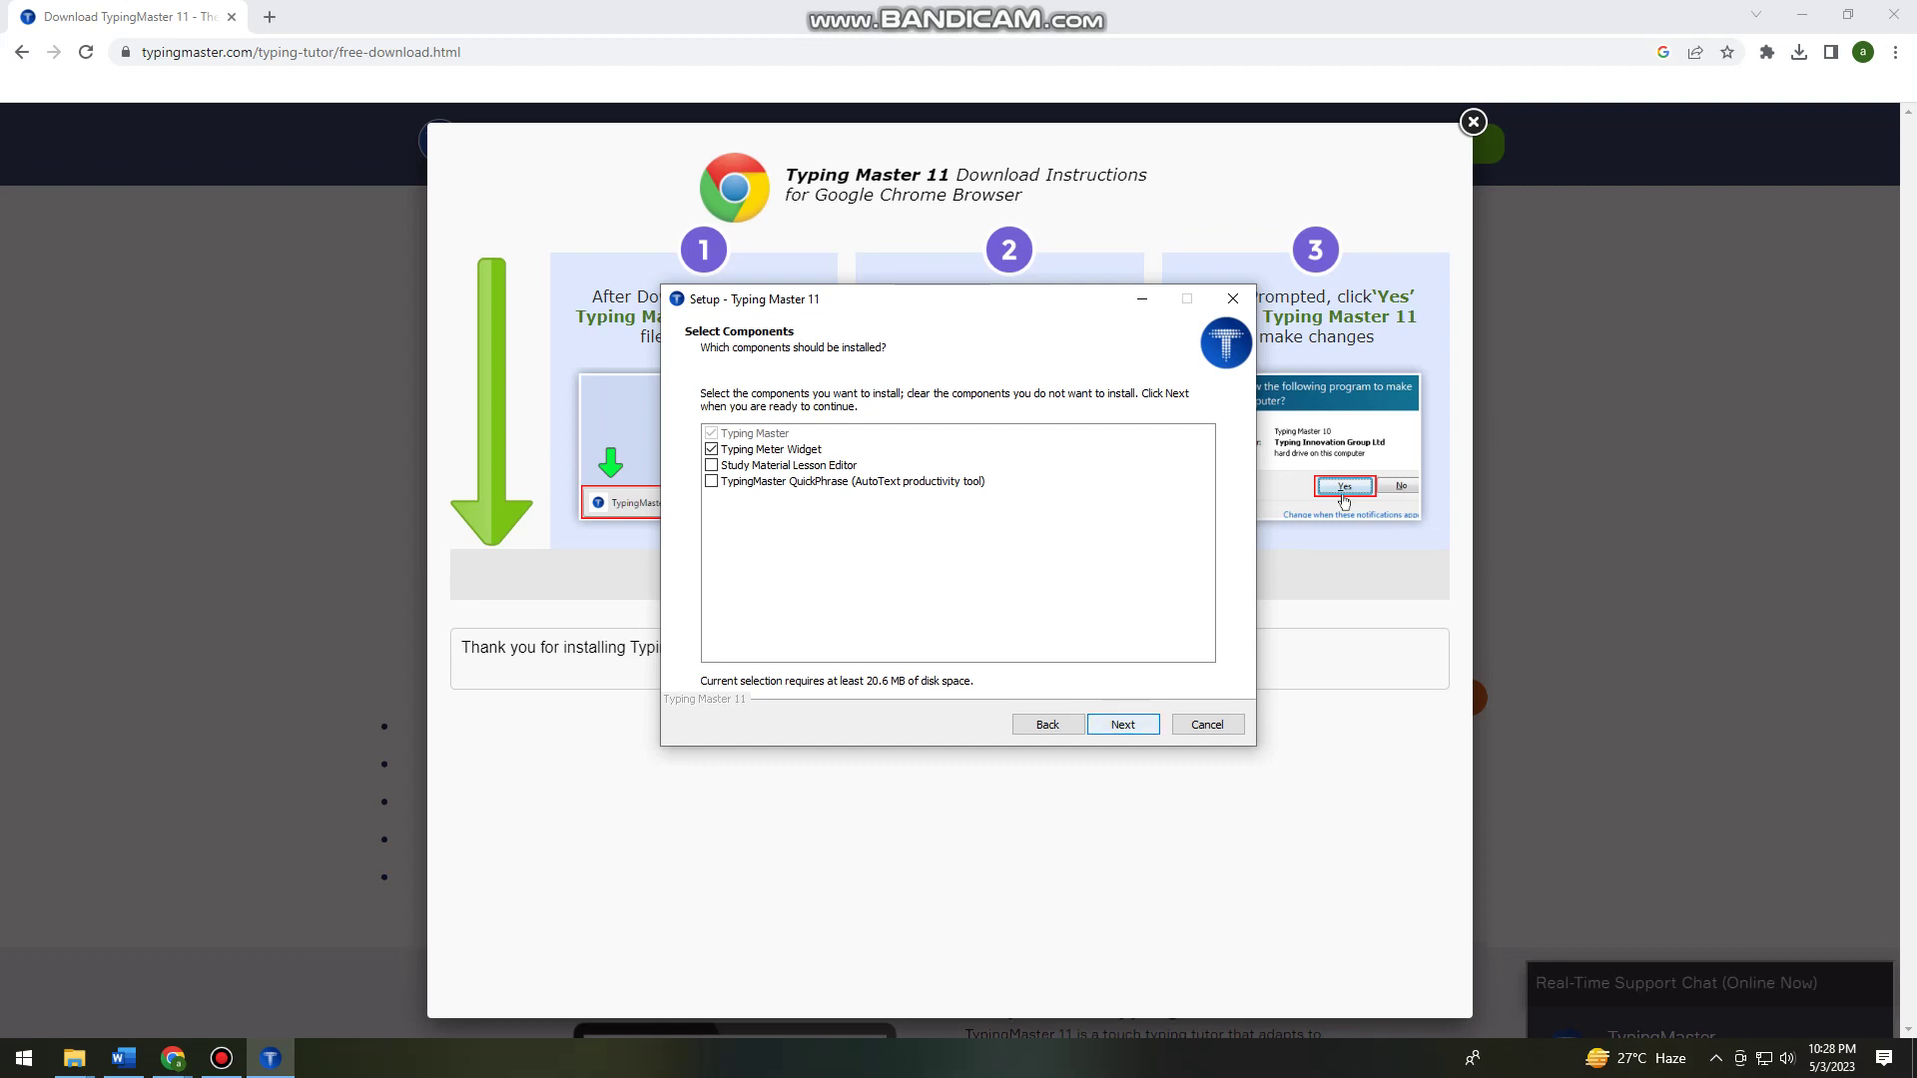
- Keep the default components and TypingMaster as the Start Menu shortcuts folder
key("Return")
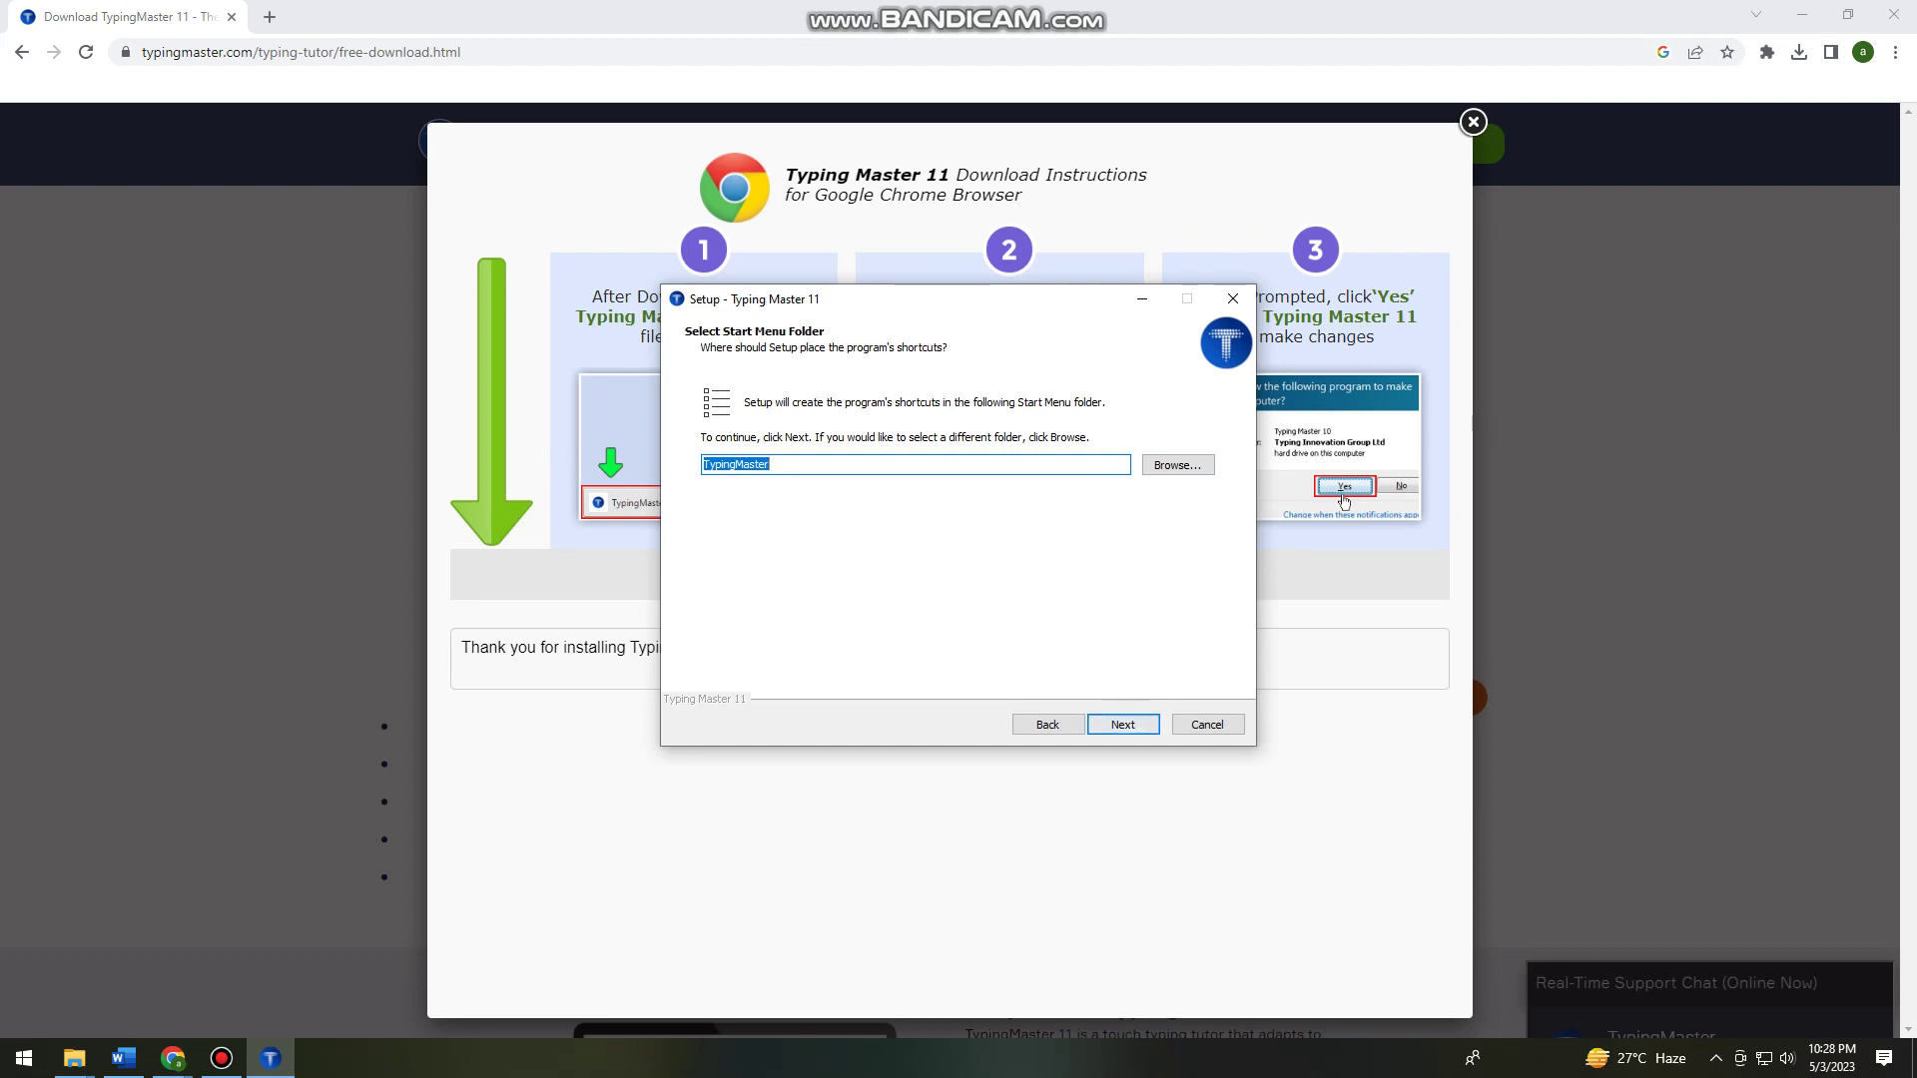
key("Tab")
key("Return")
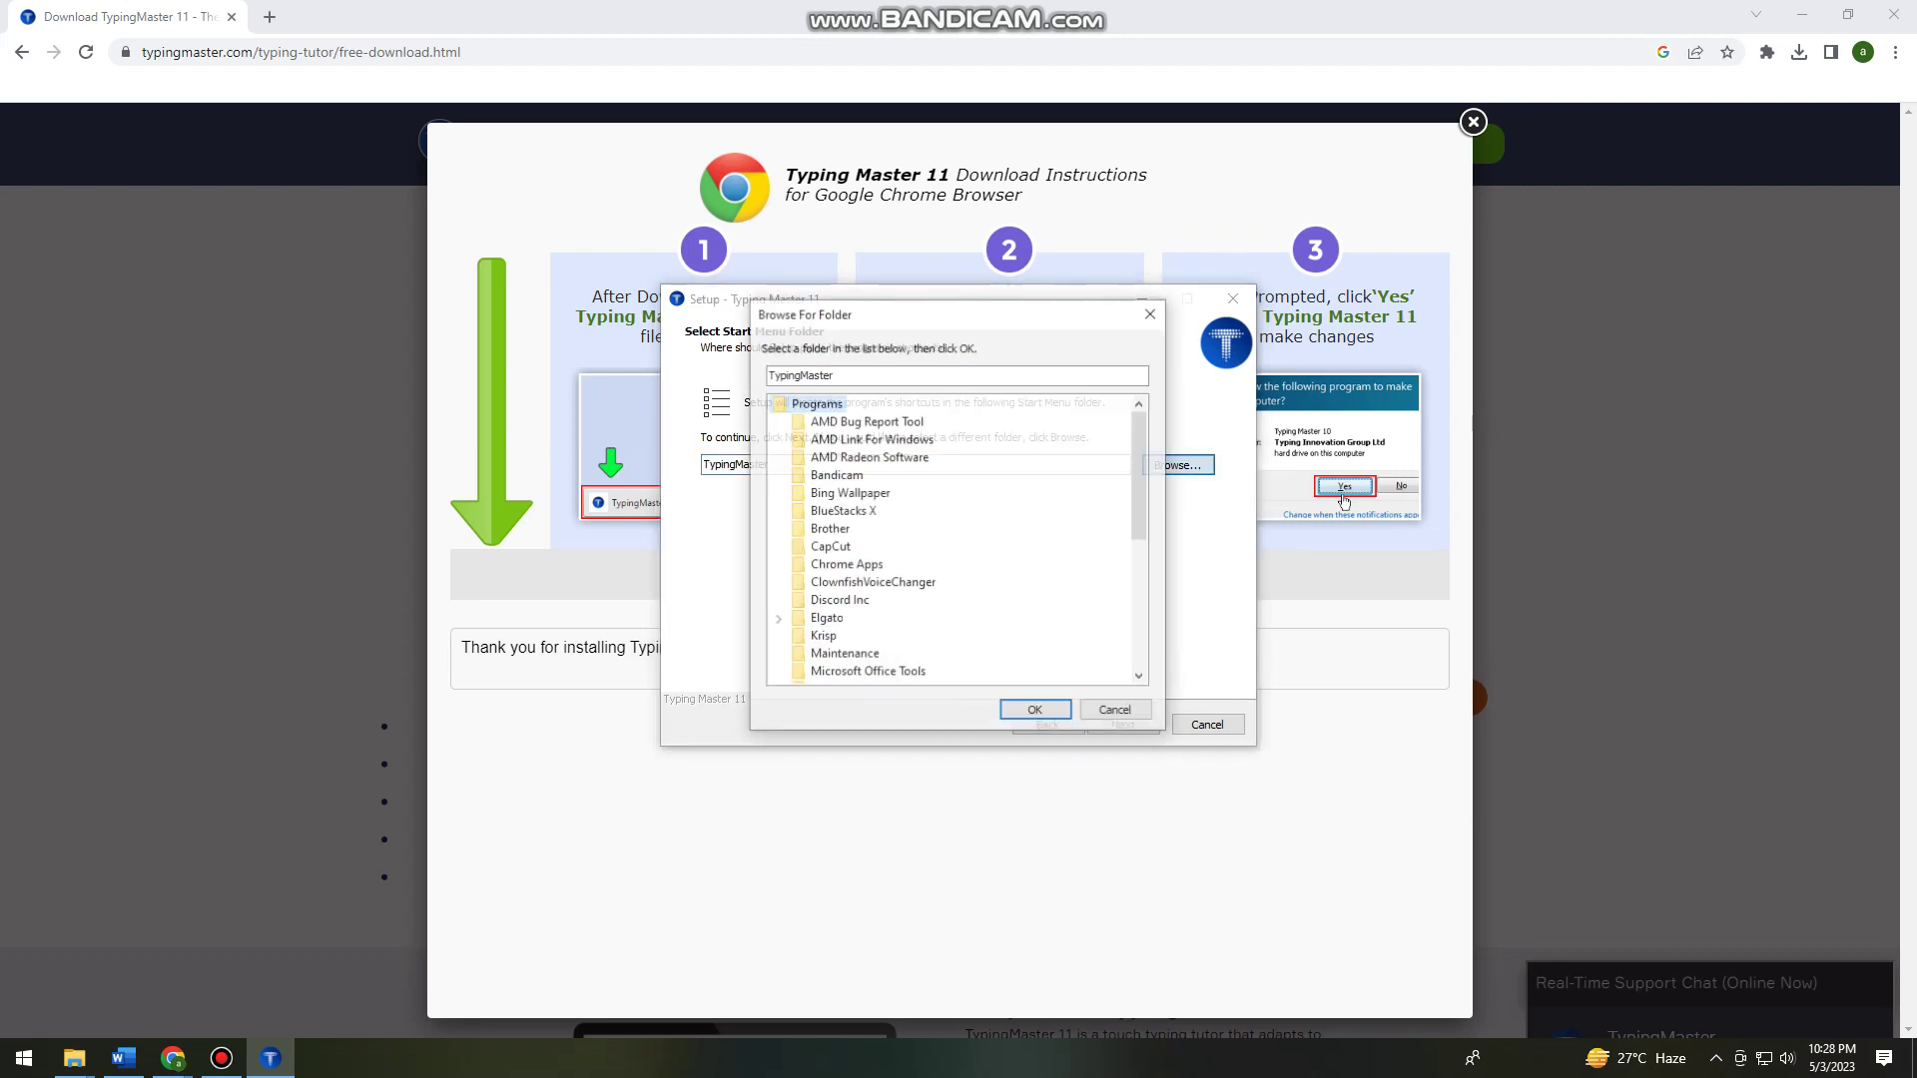
scroll(953, 539, "down", 5)
scroll(953, 539, "down", 5)
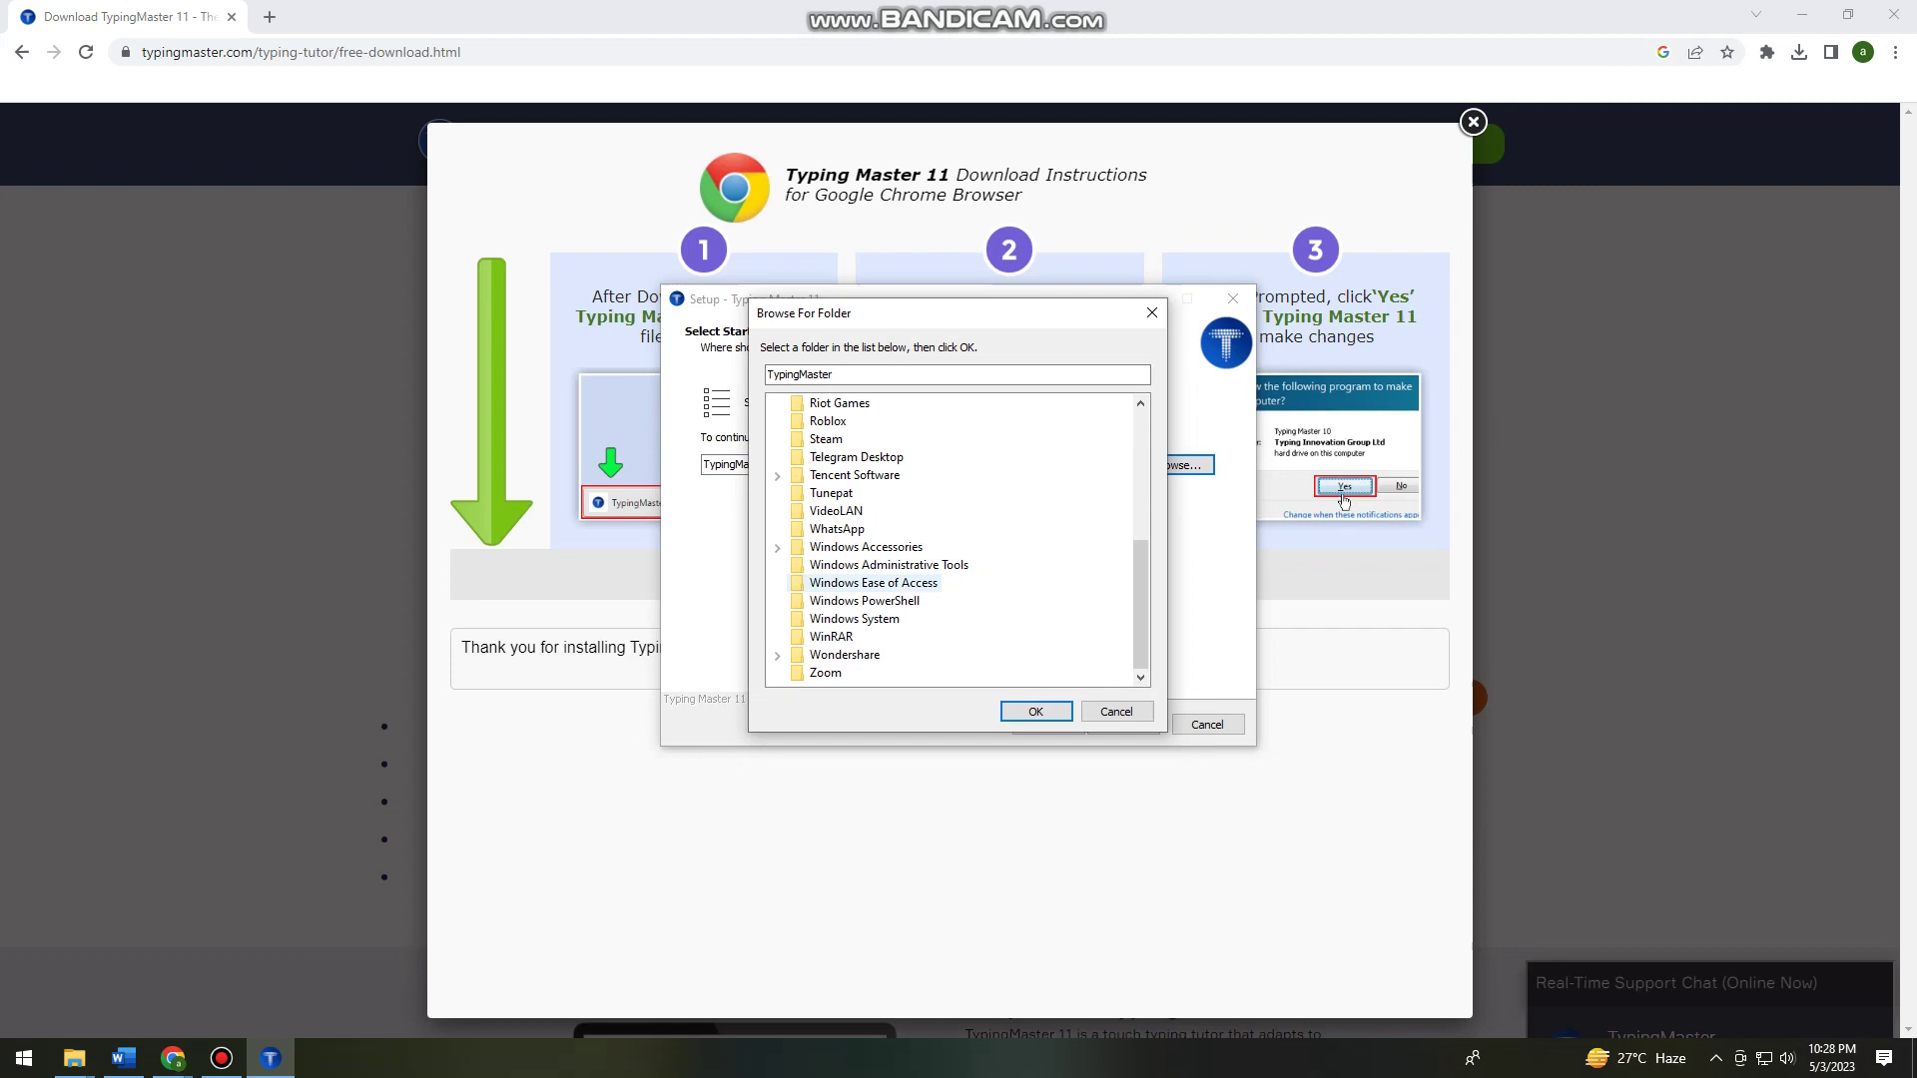
scroll(952, 539, "down", 3)
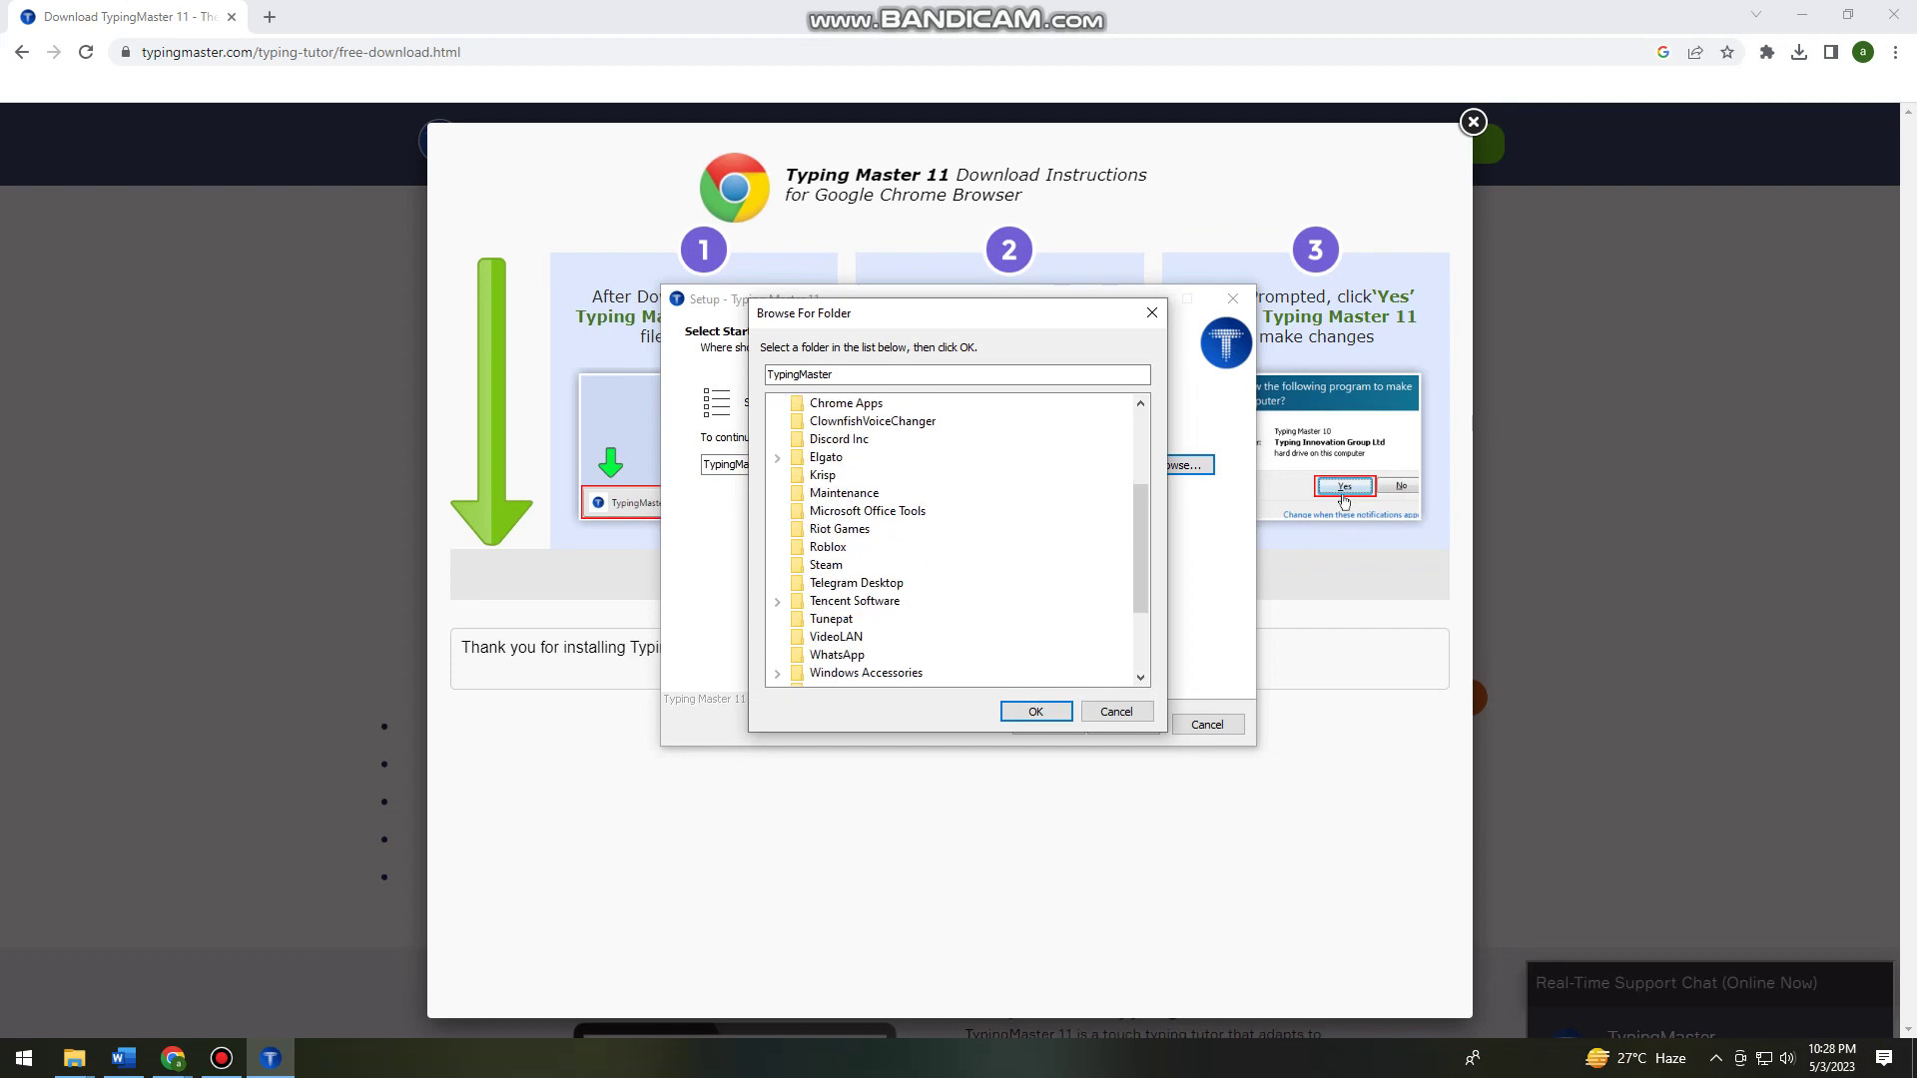
key("Return")
key("Return")
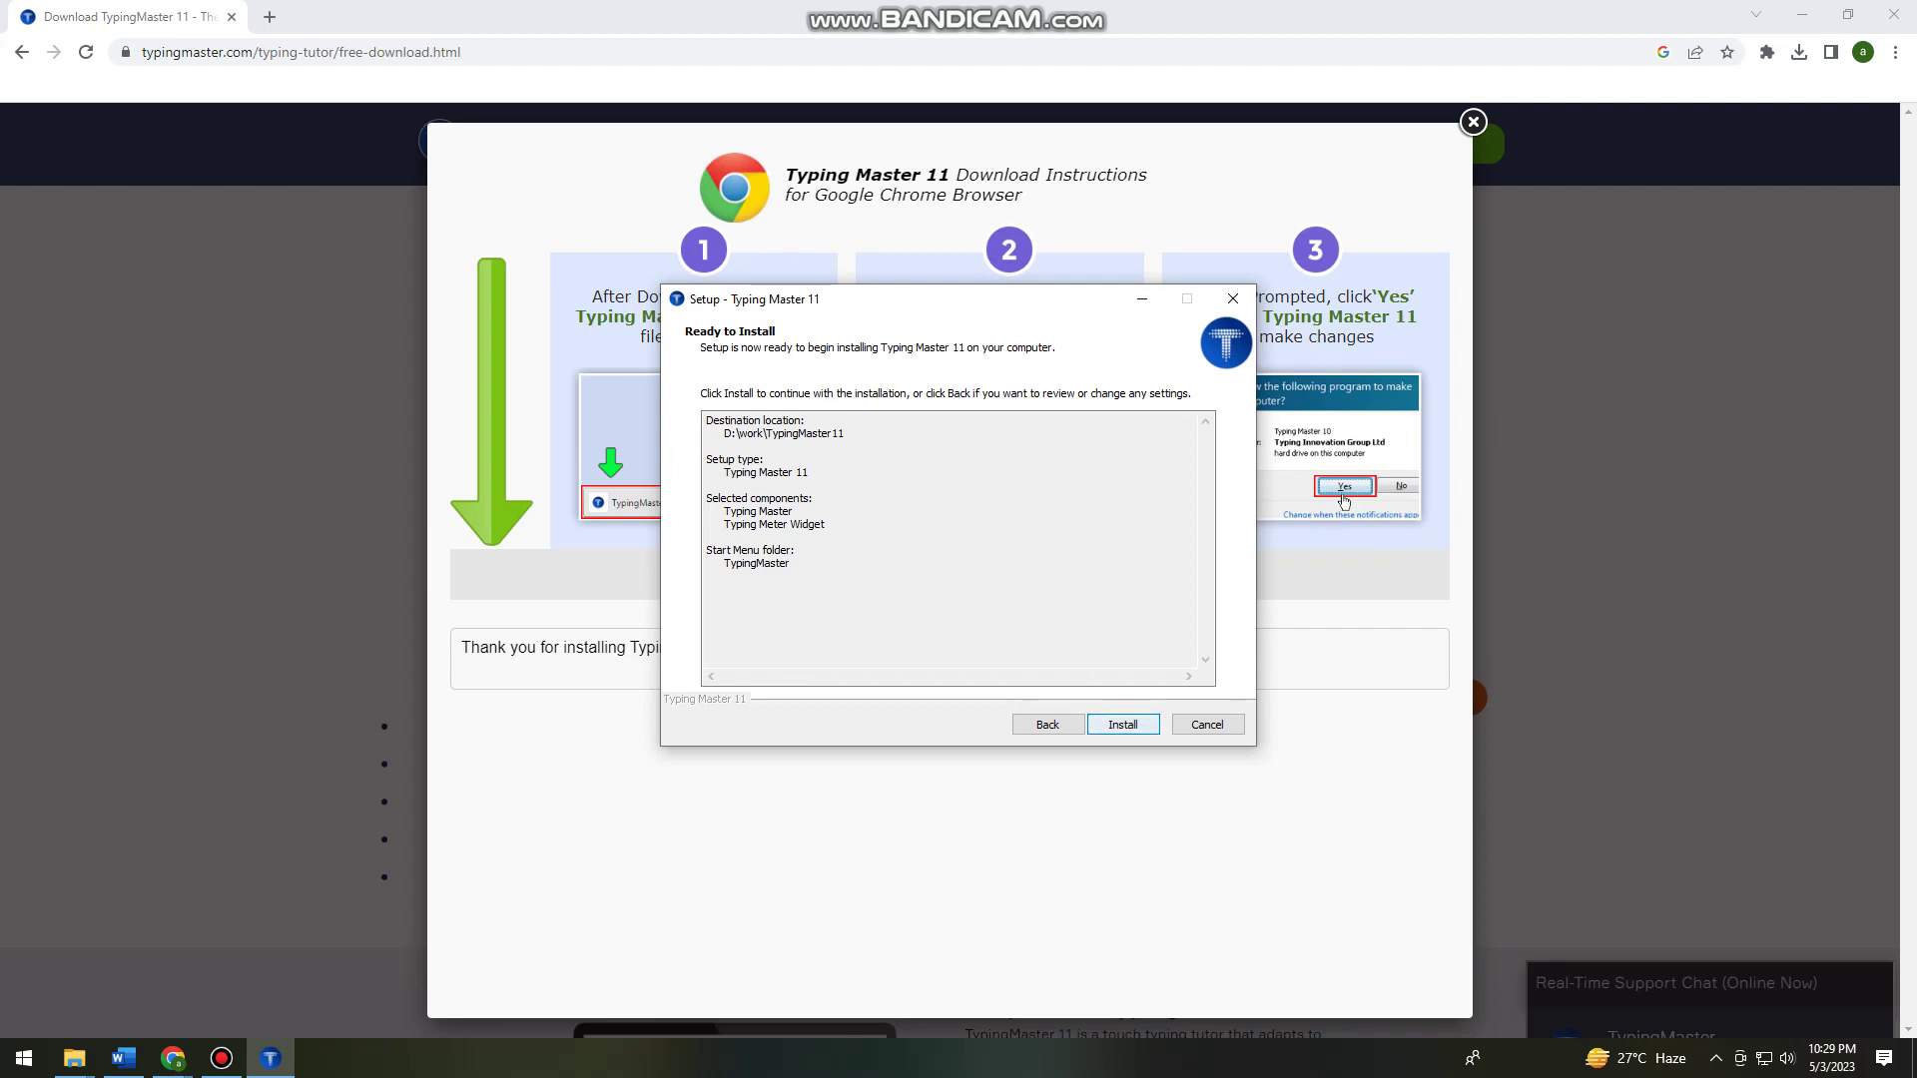
- Install Typing Master 11 and wait for the completion page
key("Return")
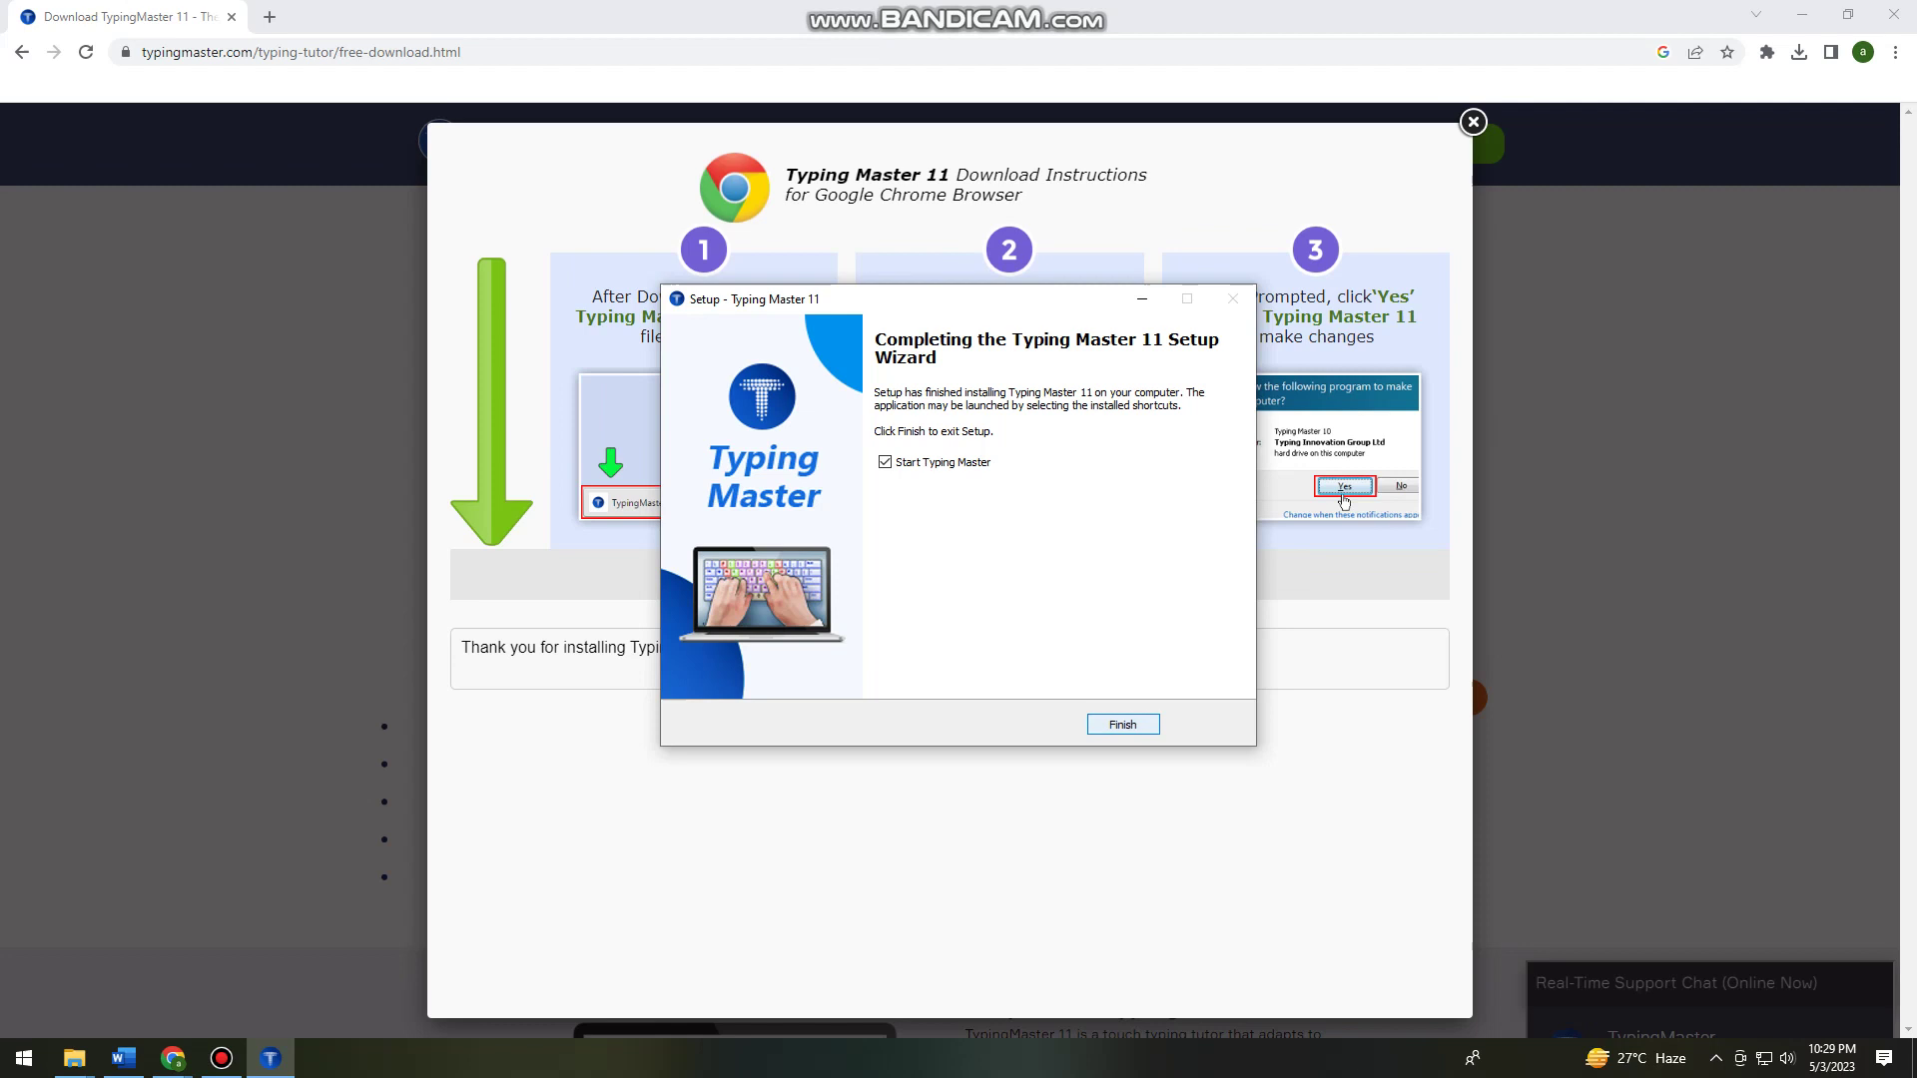
- Finish setup to launch Typing Master and create the new user 'Sample'
key("Return")
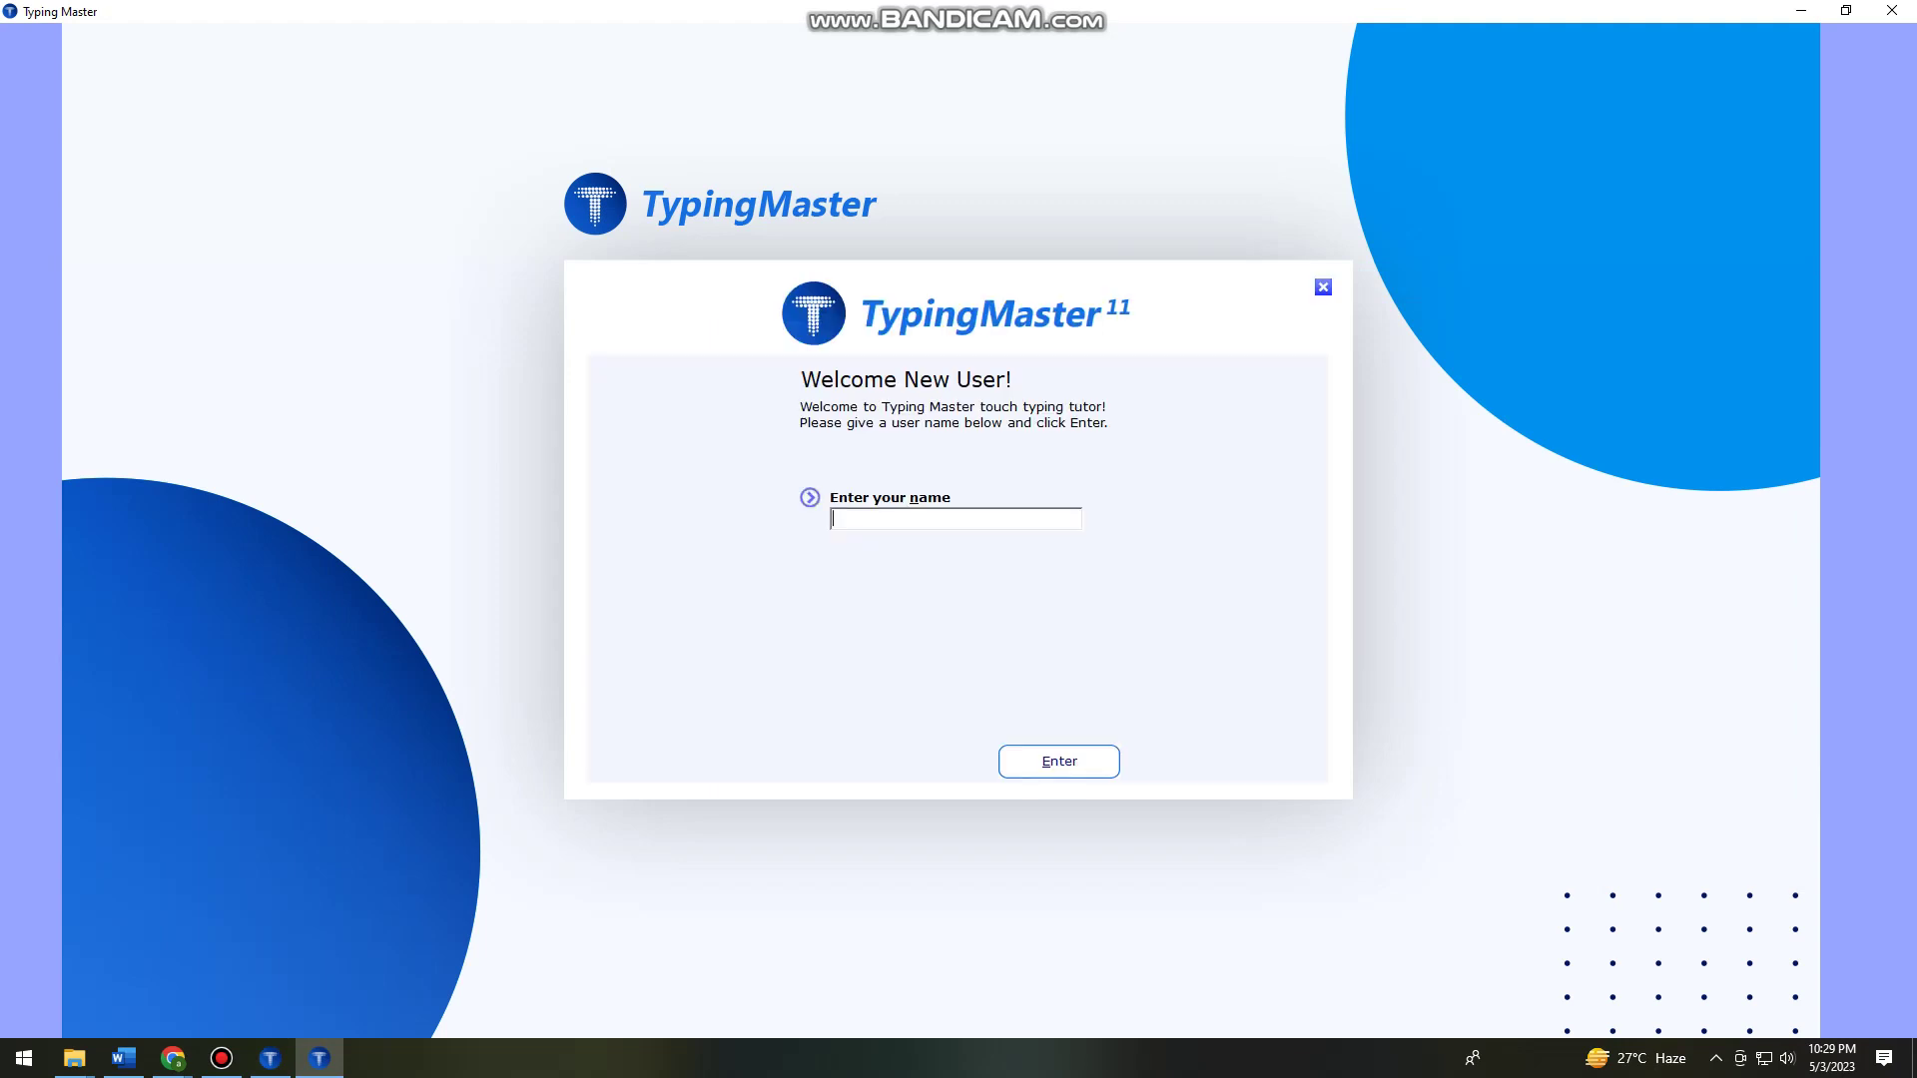
type("Sample")
key("Return")
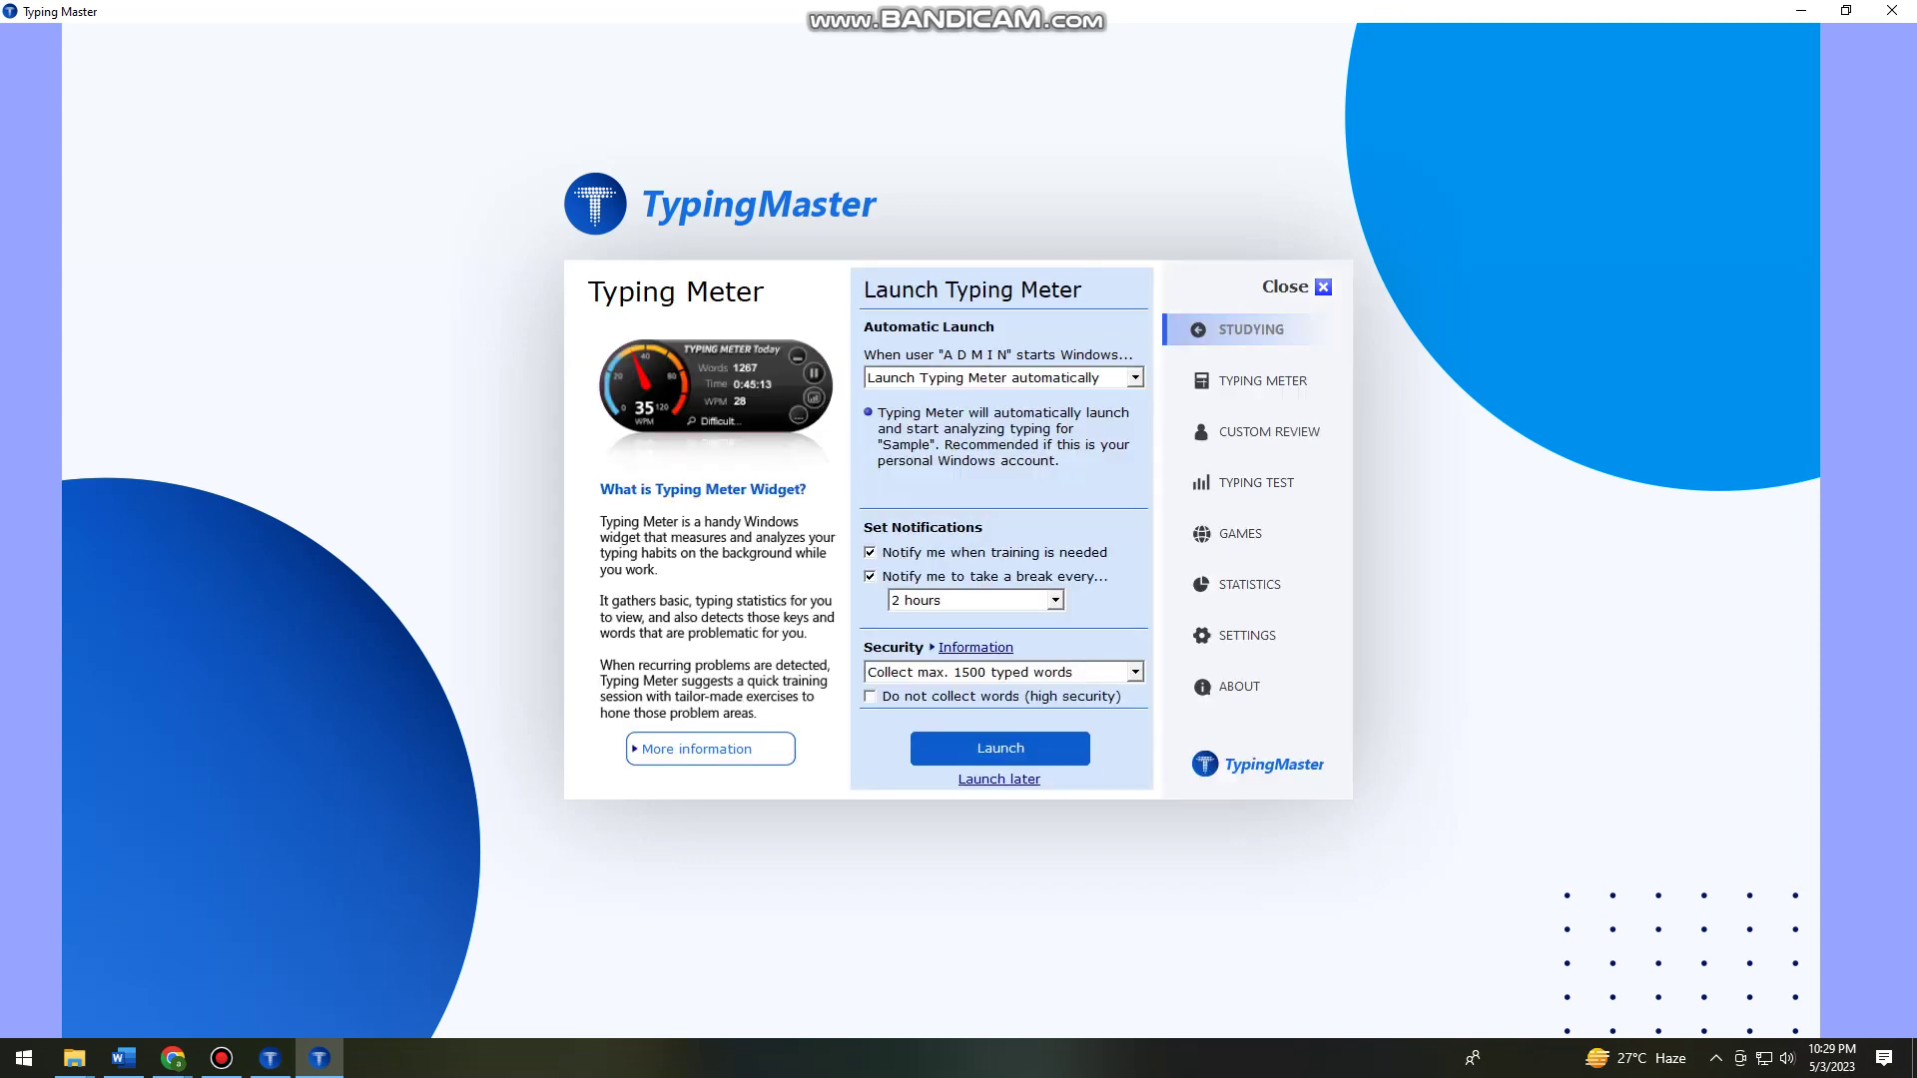